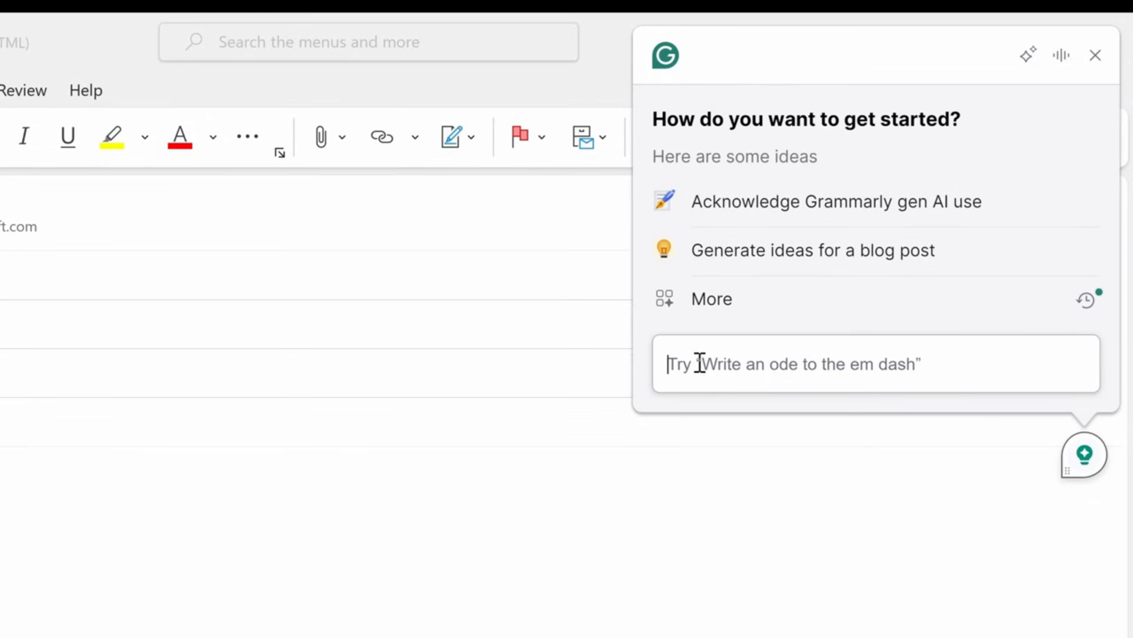
# - Ask Grammarly for a cover letter for a chief baker with 12 years at Kevin Cookie Company, multiple promotions and the best cookie baker of 2022 award
pyautogui.write("I work as a chief baker at the Kevin Cookie Company and I've been there for 12 years. I'd like to apply to other jobs though. I've been promoted multiple times and have won several industry awards, like best cookie baker of 2022. Can you write a cover letter for me?")
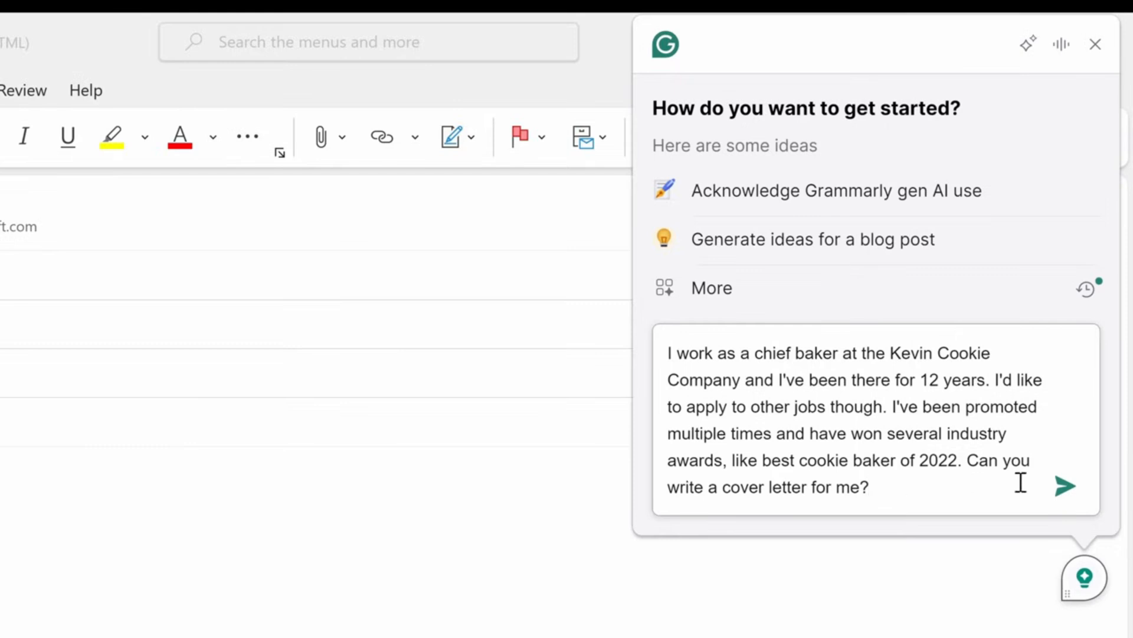
pyautogui.click(1066, 488)
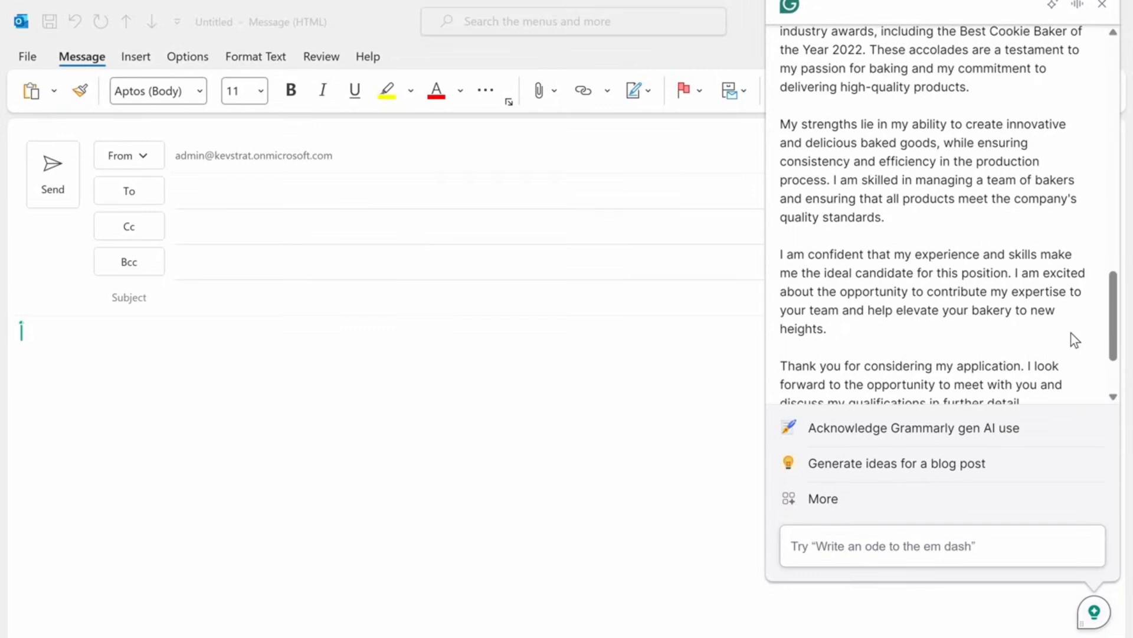
# - Read the generated cover letter from greeting to signature, checking how it uses the experience and award details from the prompt
pyautogui.scroll(6, 1074, 339)
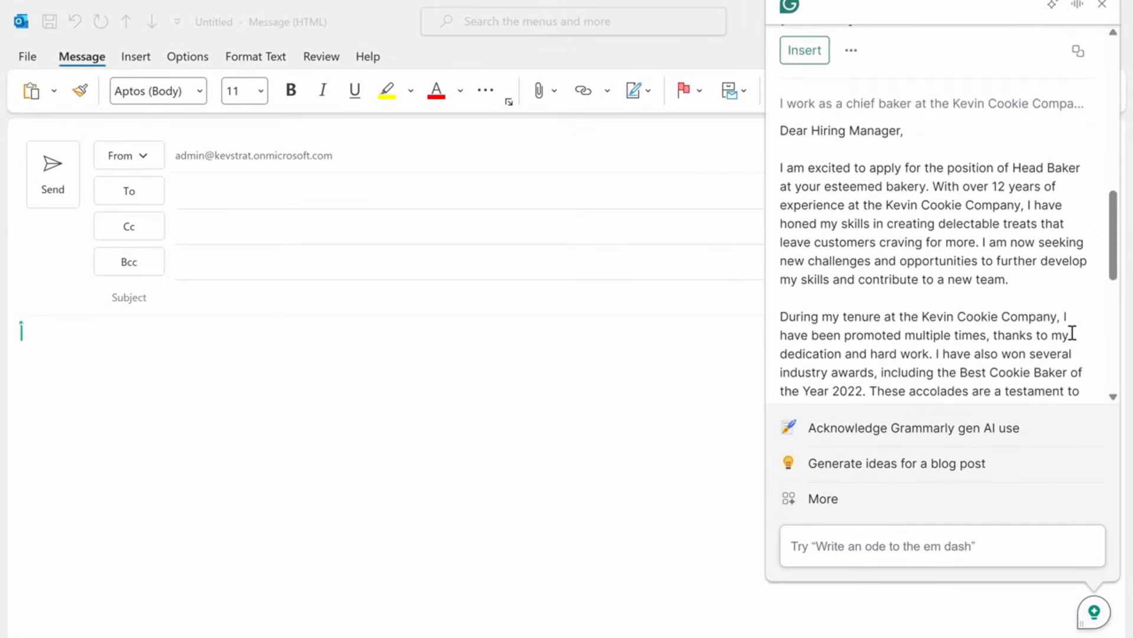
pyautogui.scroll(-1, 1072, 334)
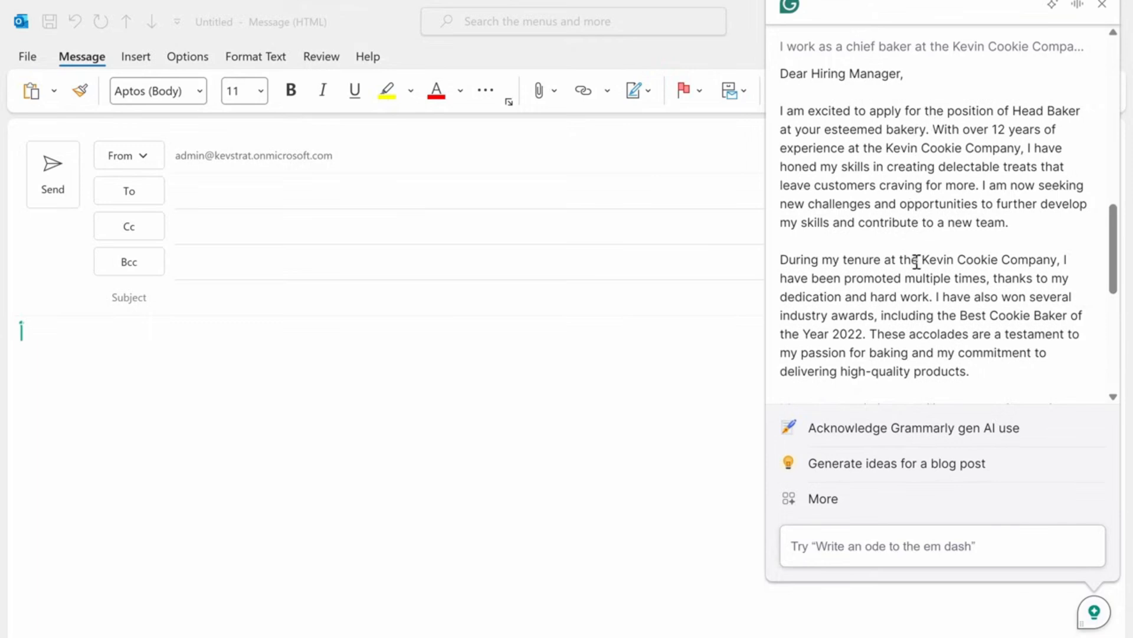
pyautogui.moveTo(933, 129); pyautogui.dragTo(1023, 147)
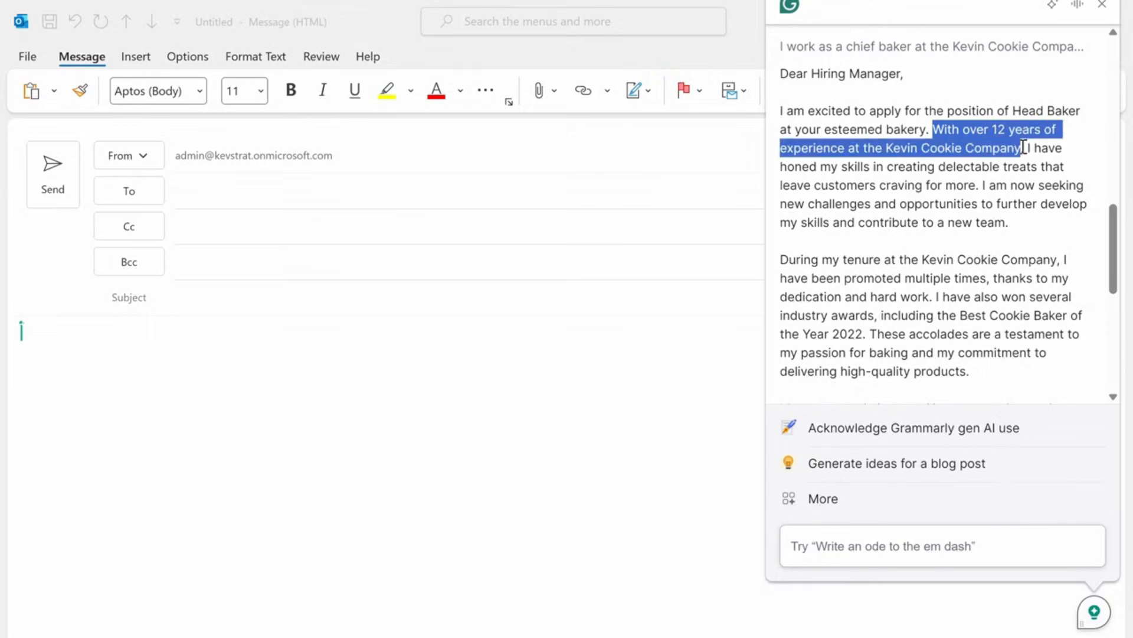
pyautogui.scroll(-1, 978, 195)
pyautogui.moveTo(957, 240); pyautogui.dragTo(971, 258)
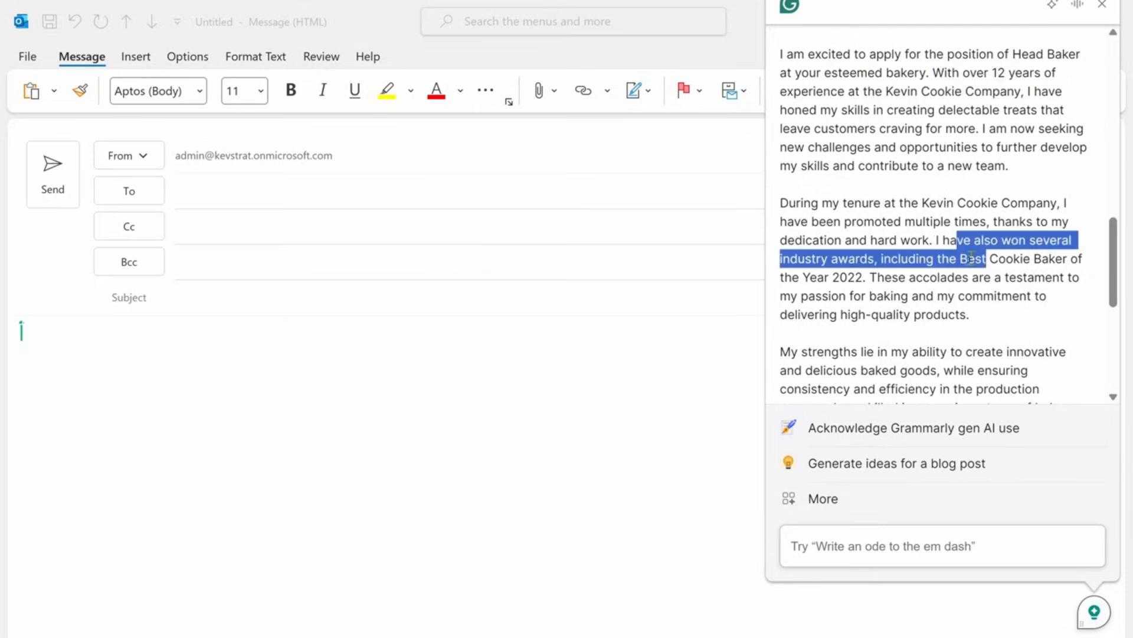
pyautogui.click(971, 258)
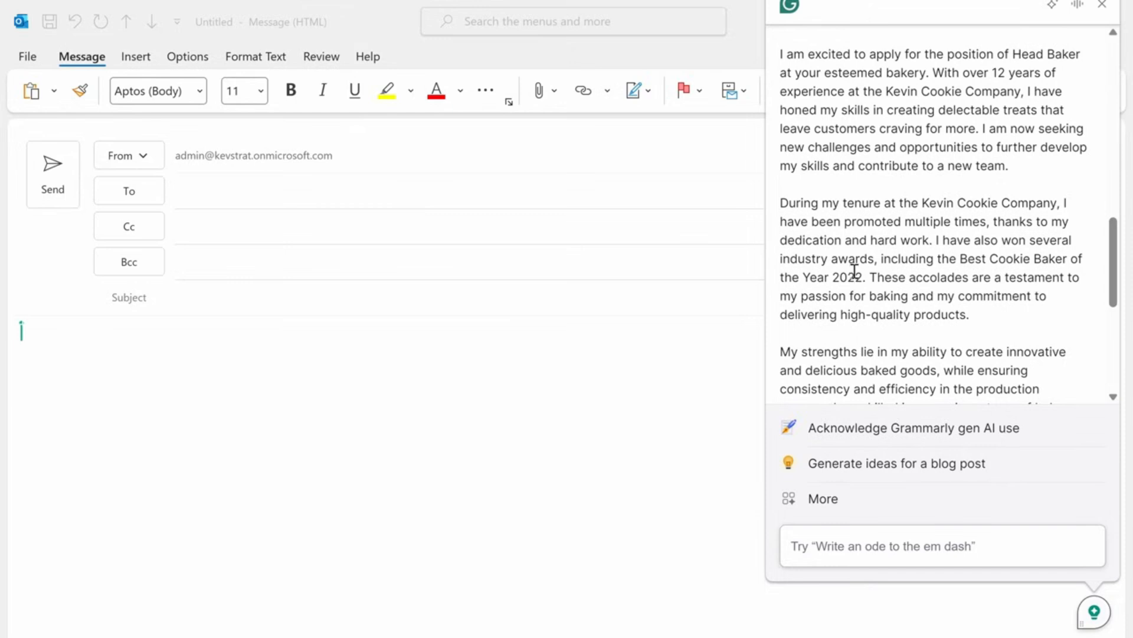
pyautogui.scroll(-2, 872, 260)
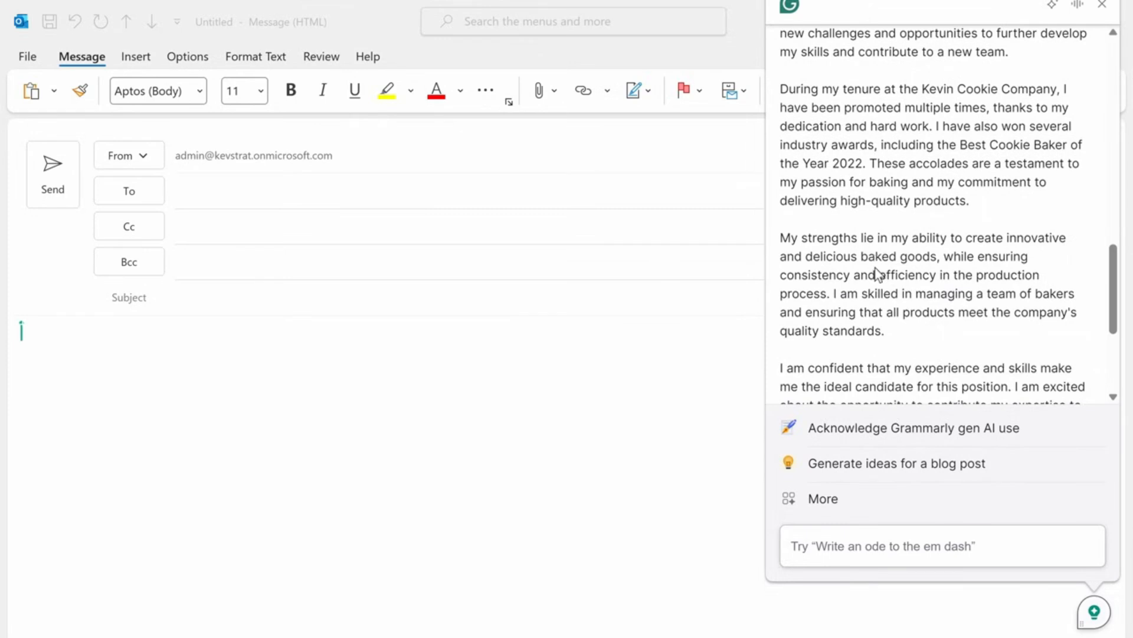
pyautogui.scroll(-1, 884, 267)
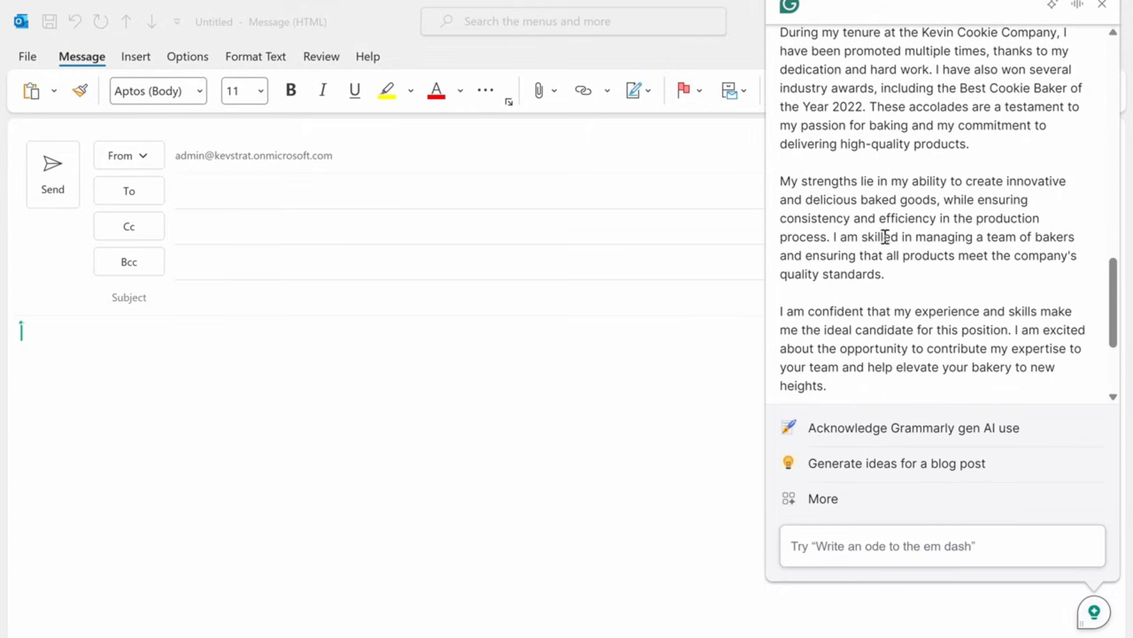
pyautogui.scroll(2, 926, 312)
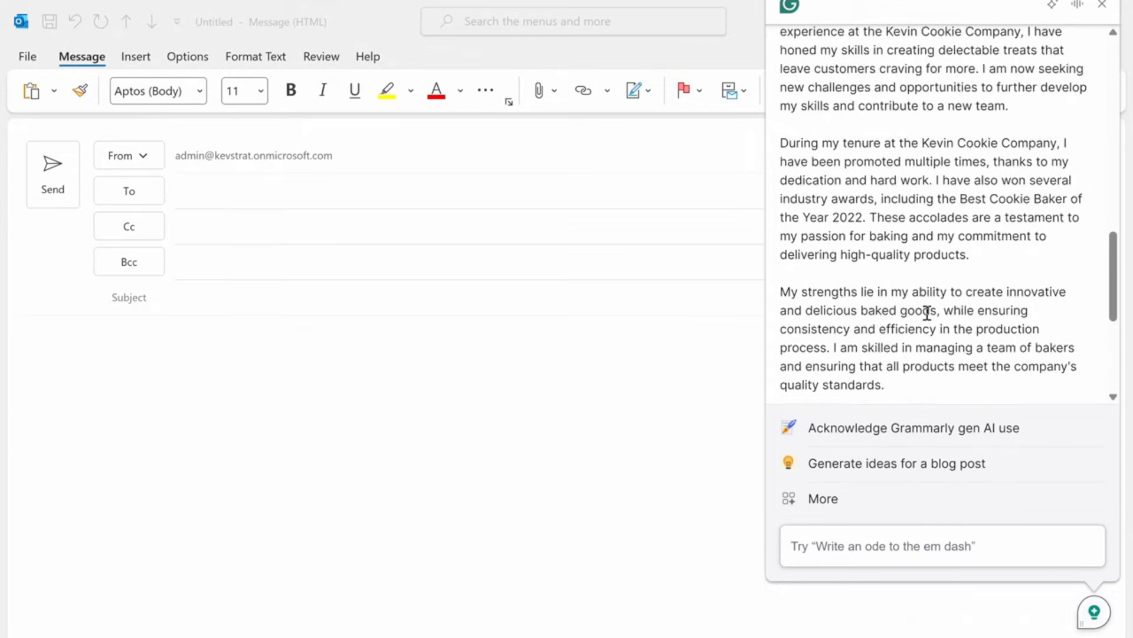
pyautogui.scroll(-5, 927, 312)
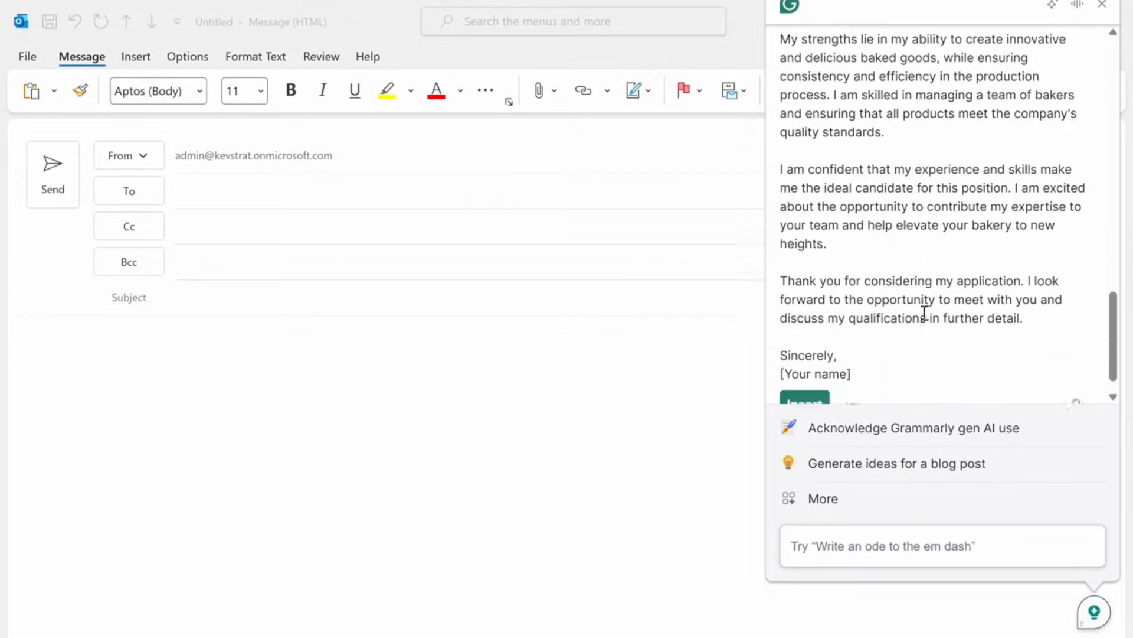
pyautogui.scroll(-1, 925, 312)
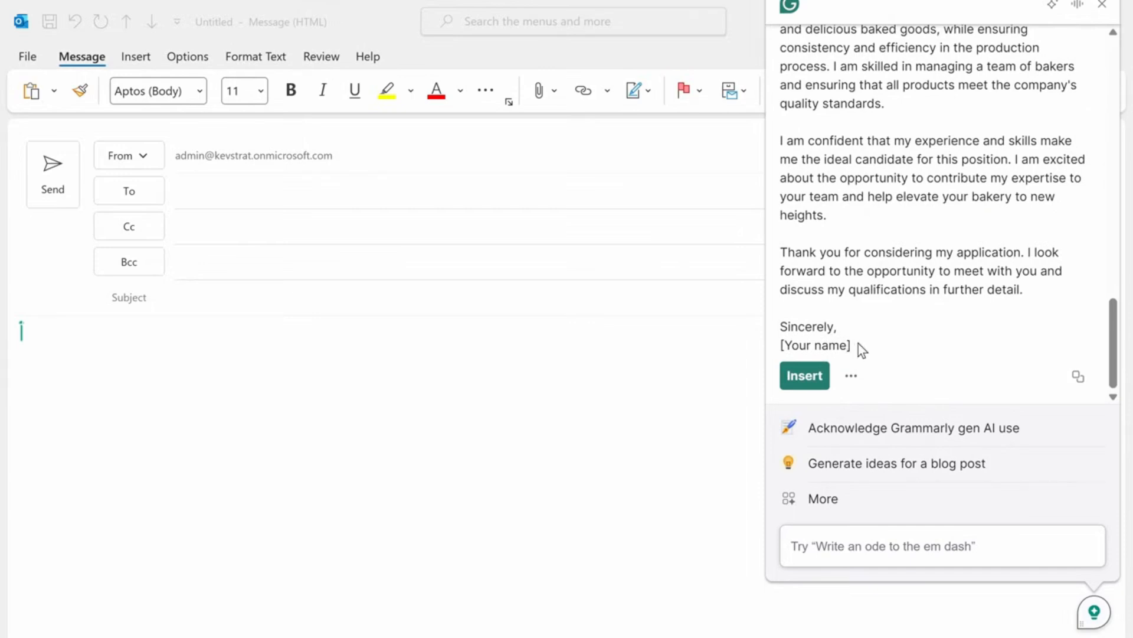
pyautogui.scroll(12, 858, 344)
pyautogui.scroll(-12, 859, 346)
# - Insert the generated cover letter into the email body and close the assistant
pyautogui.click(806, 377)
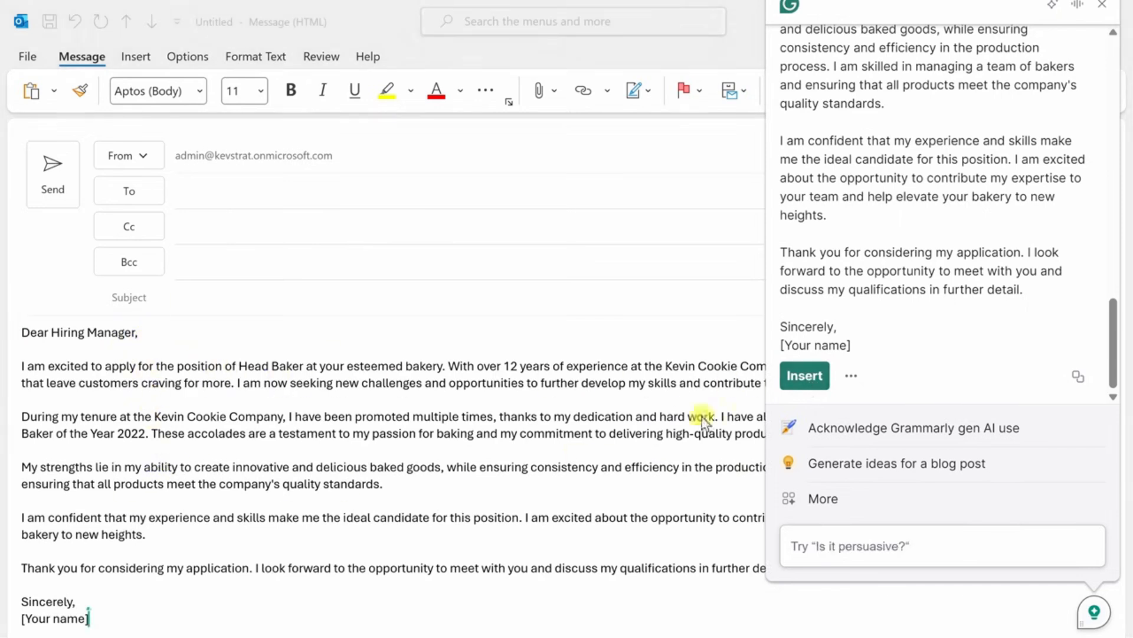
pyautogui.click(1102, 8)
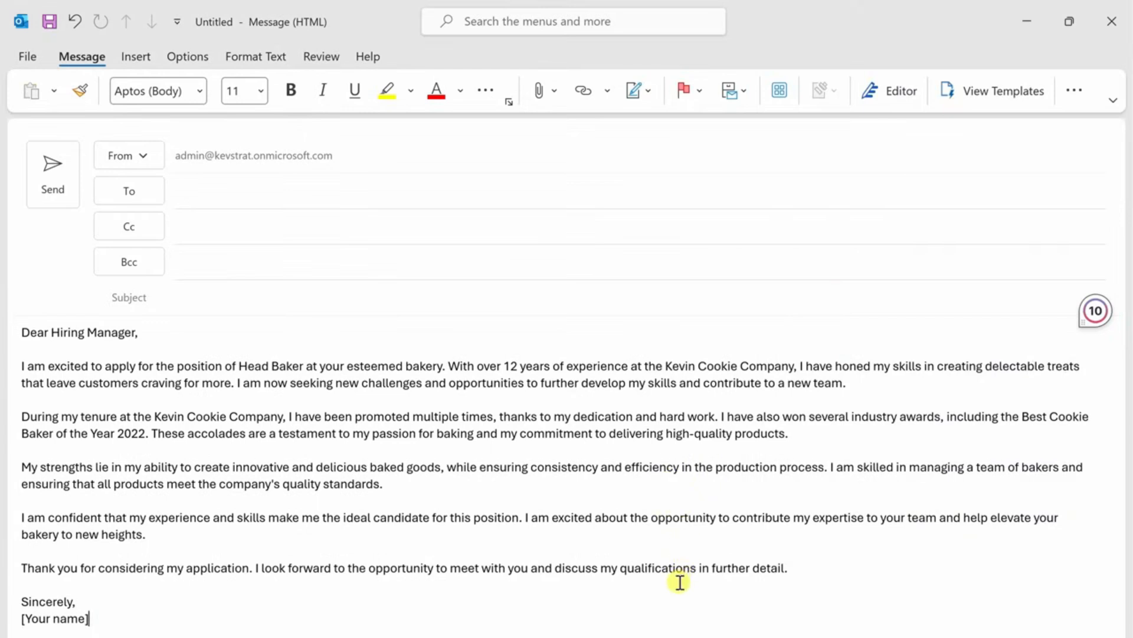
pyautogui.hotkey('ctrl', 'z')
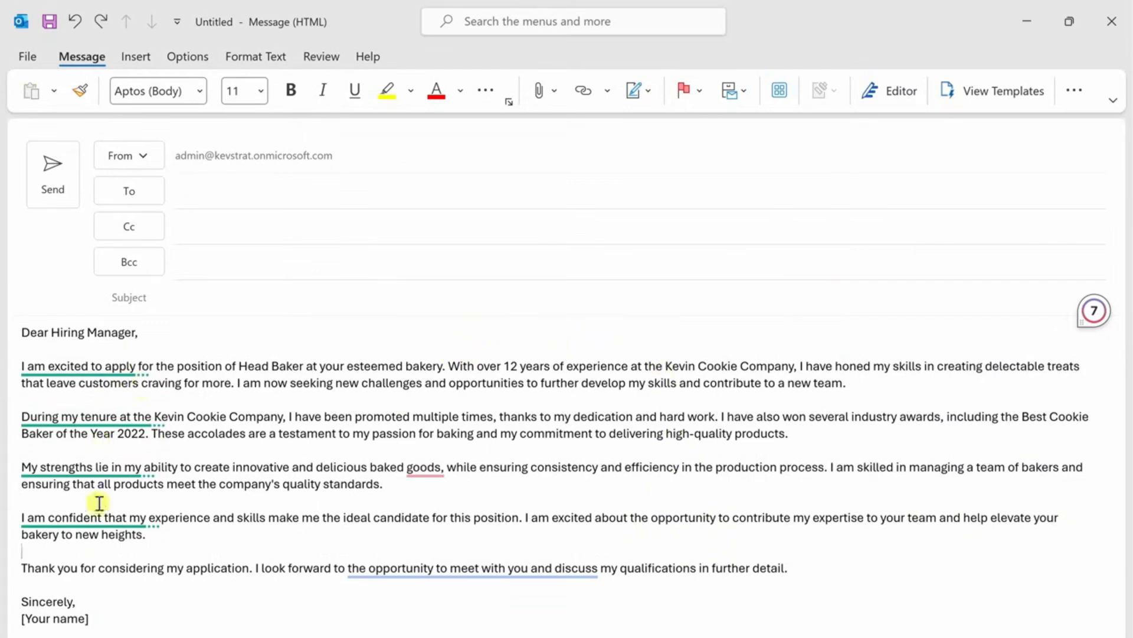
# - Apply Grammarly's clarity rewrite to the closing sentence, changing it to "meeting with you and discussing my qualifications"
pyautogui.moveTo(463, 573)
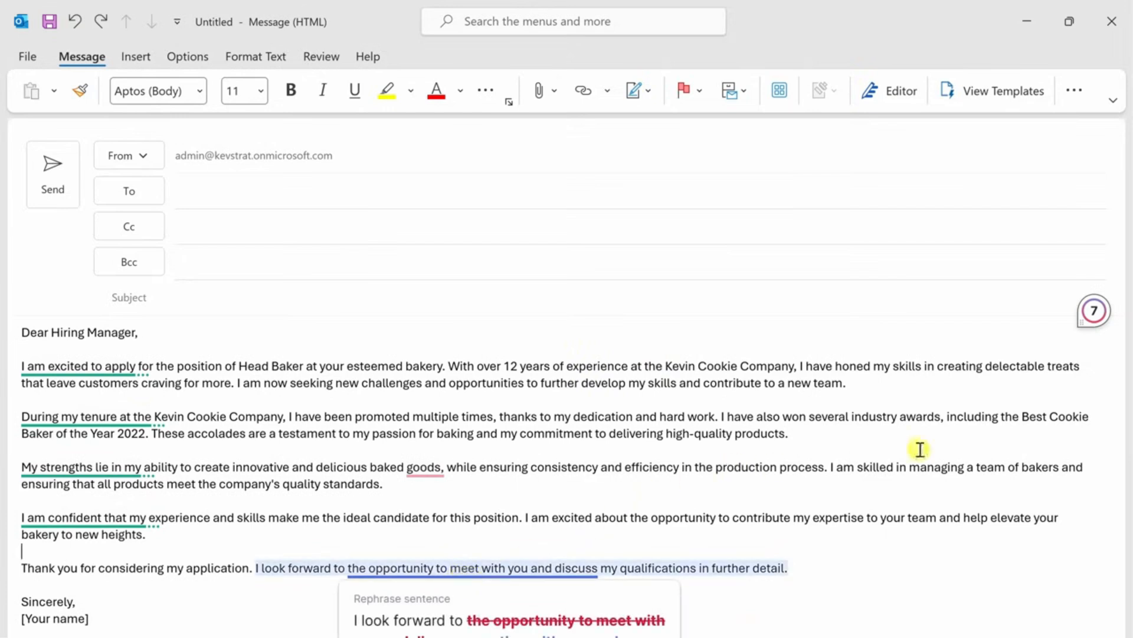
pyautogui.moveTo(1095, 319)
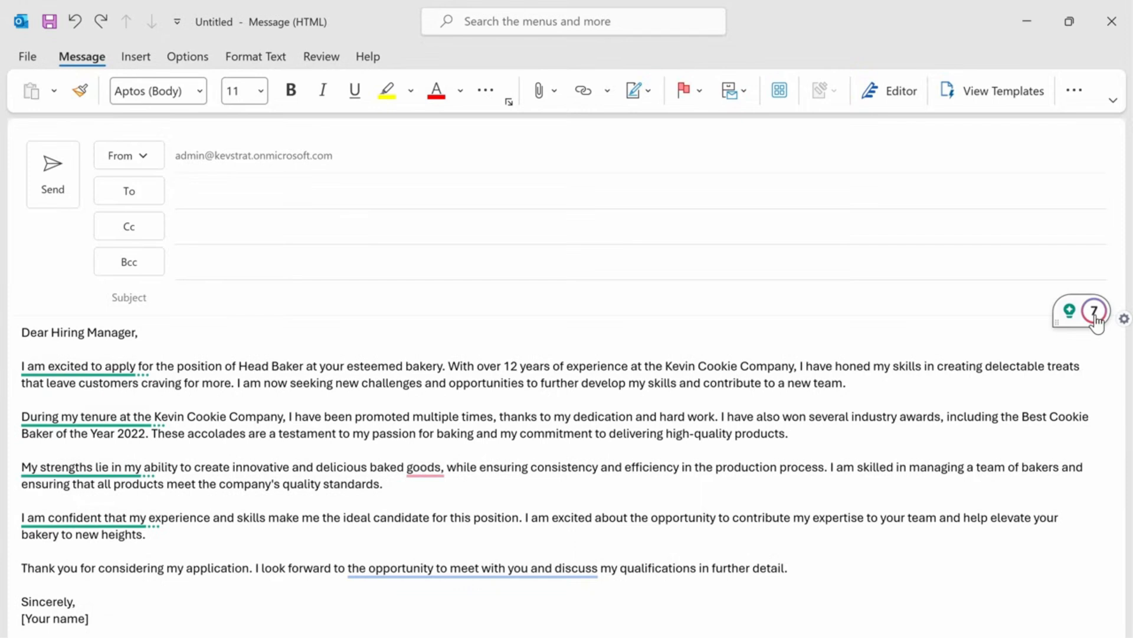
pyautogui.click(1095, 313)
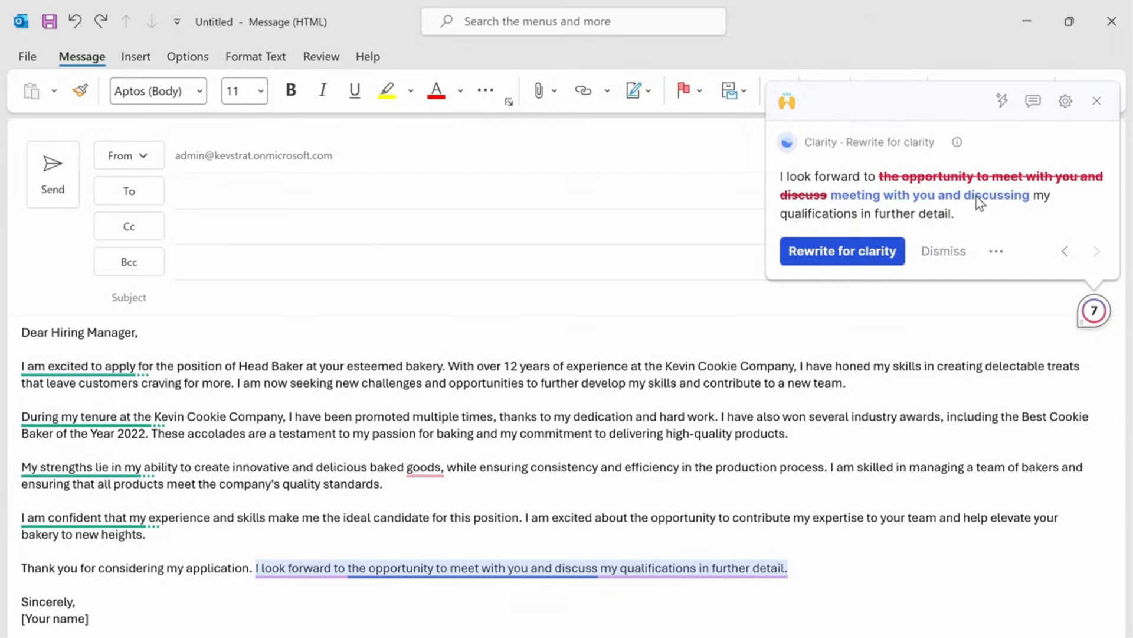
pyautogui.click(844, 254)
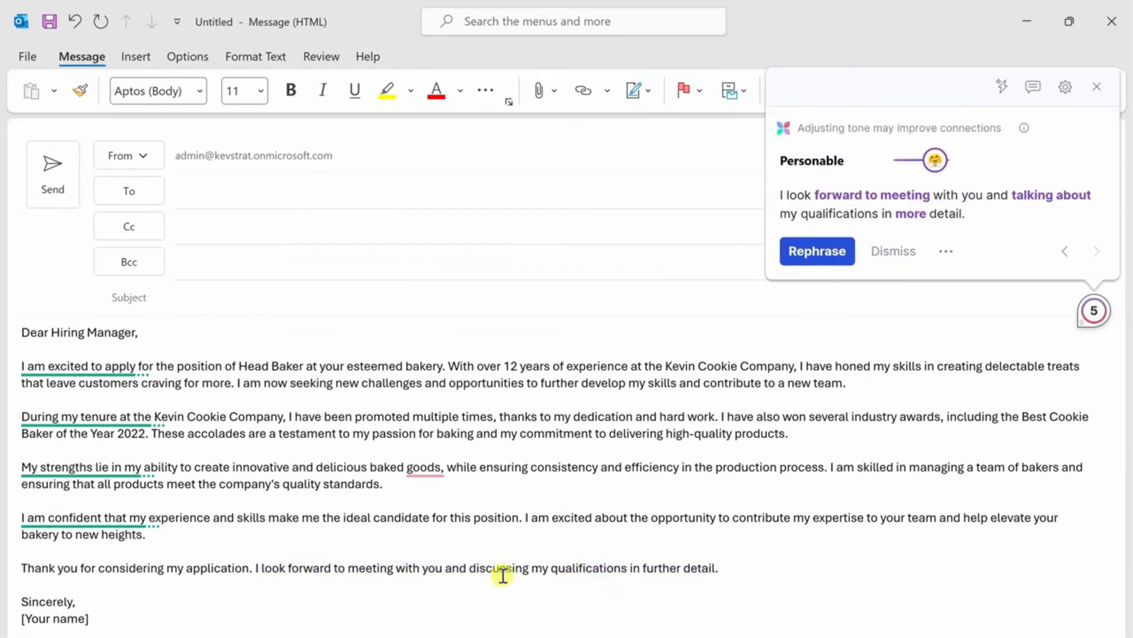
# - Rephrase the closing sentence in the Personable tone, starting with "I'm looking forward to meeting", and close the suggestions
pyautogui.click(811, 251)
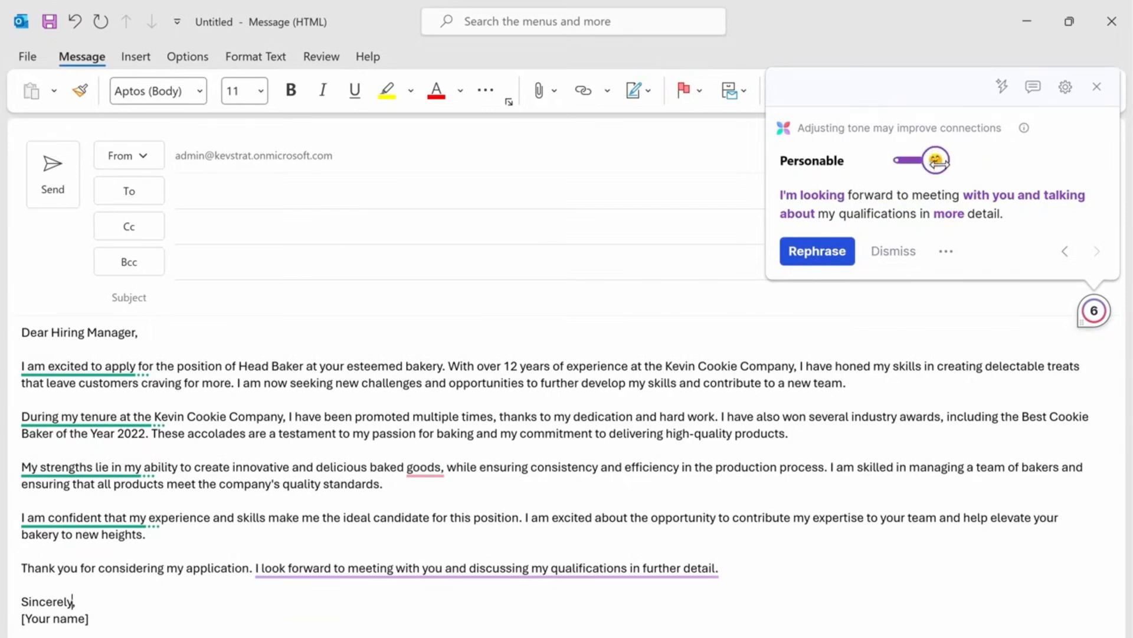
pyautogui.moveTo(939, 163); pyautogui.dragTo(905, 160)
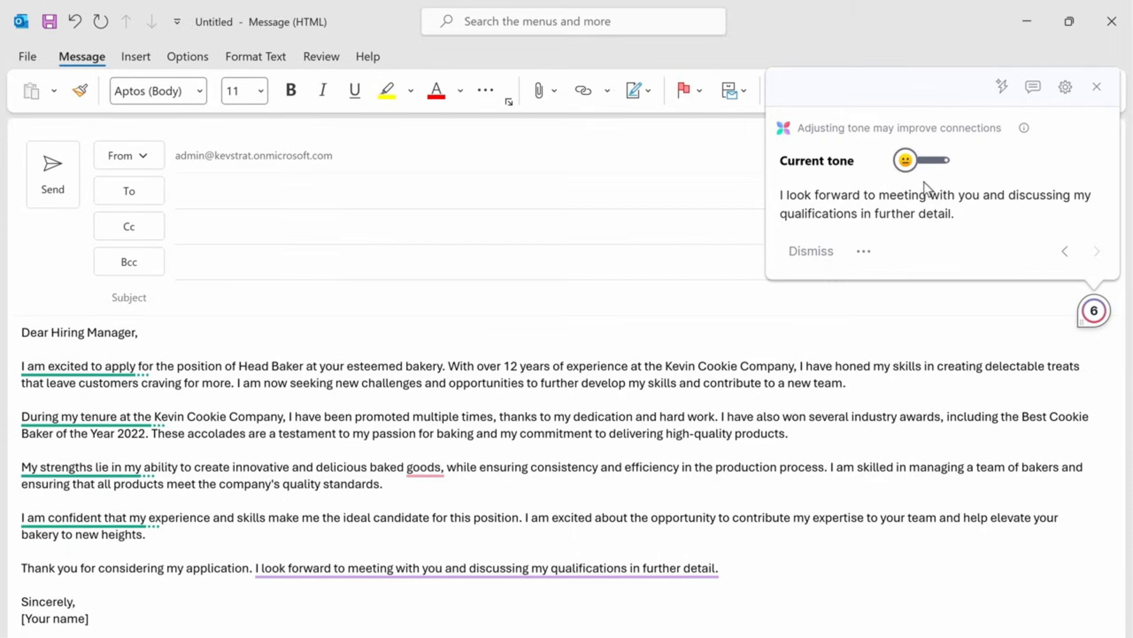
pyautogui.moveTo(905, 161); pyautogui.dragTo(923, 158)
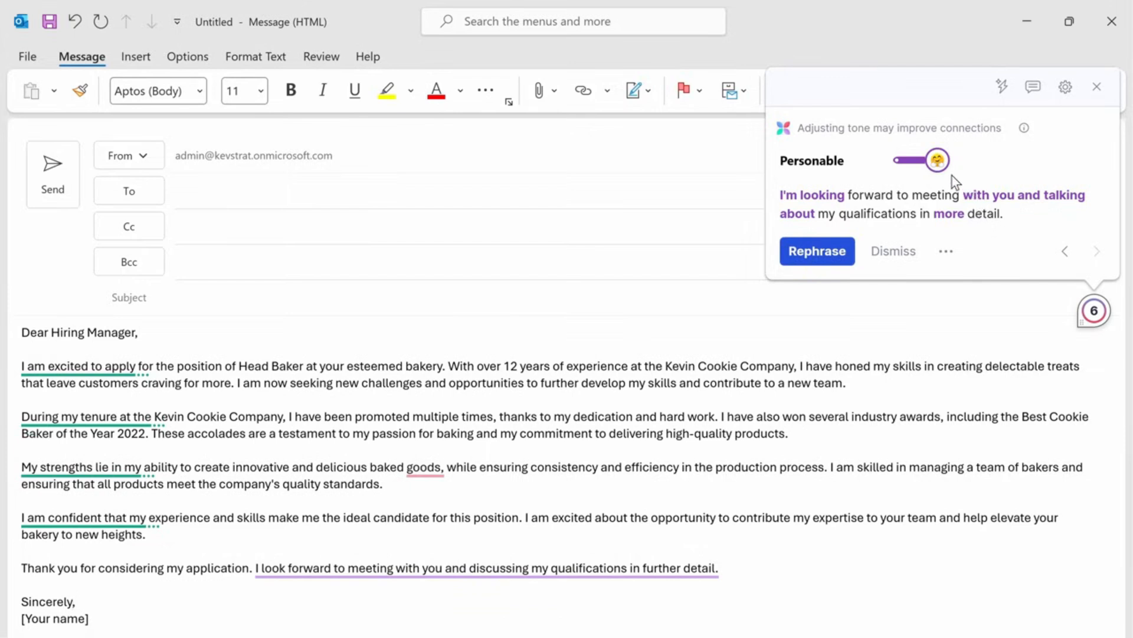
pyautogui.click(826, 251)
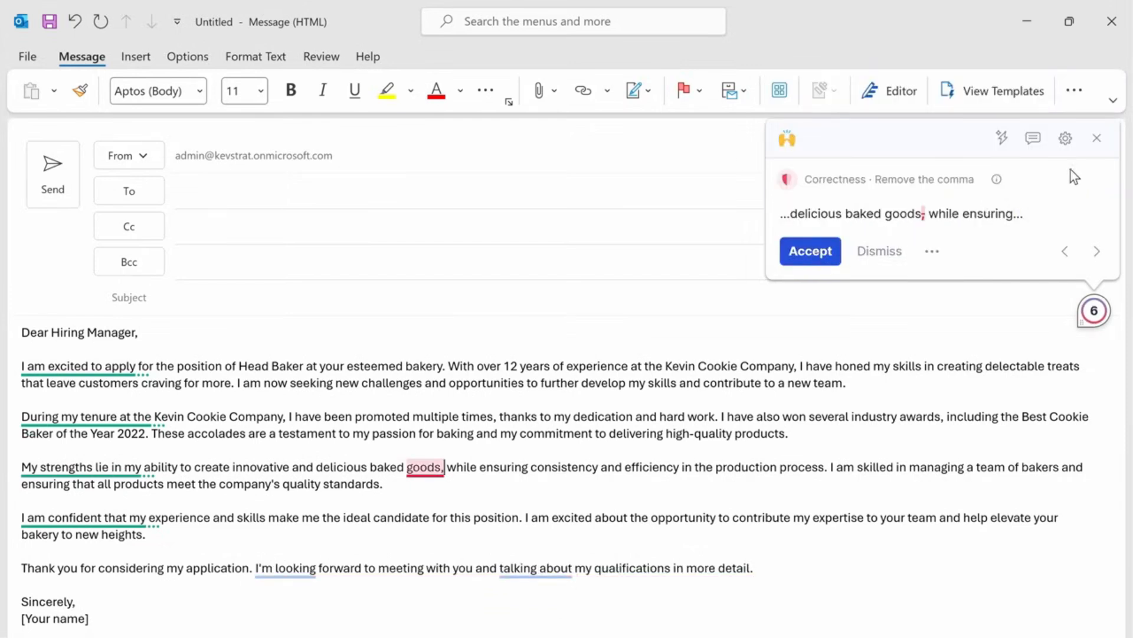
pyautogui.click(1096, 142)
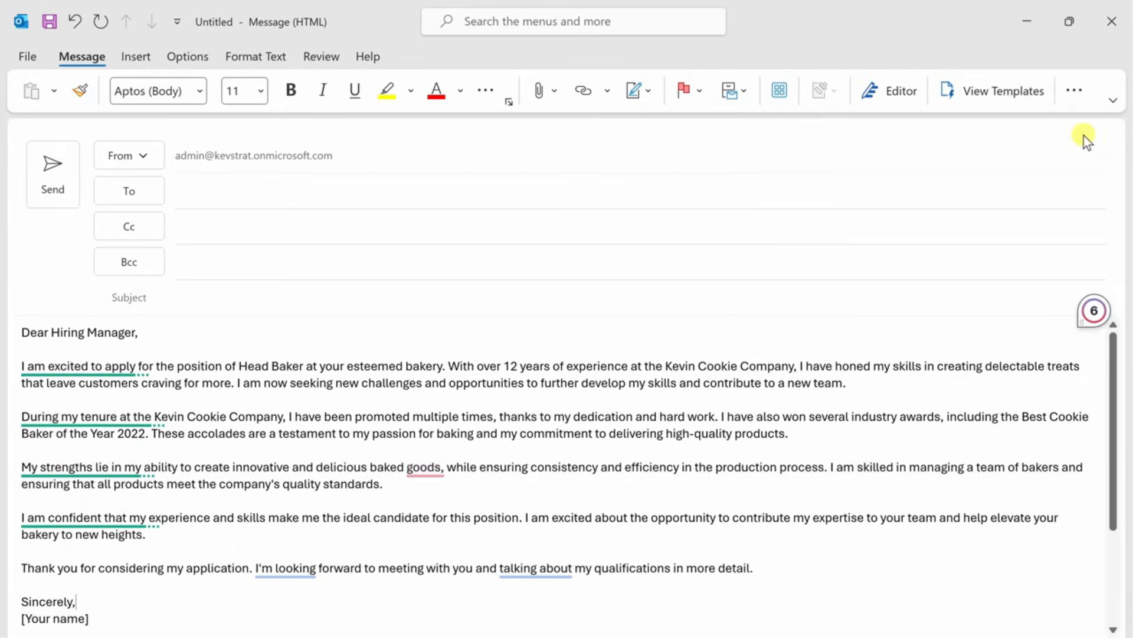
# - Accept the "Highlight your passion for baking" rewrite for the letter's first paragraph
pyautogui.moveTo(68, 365)
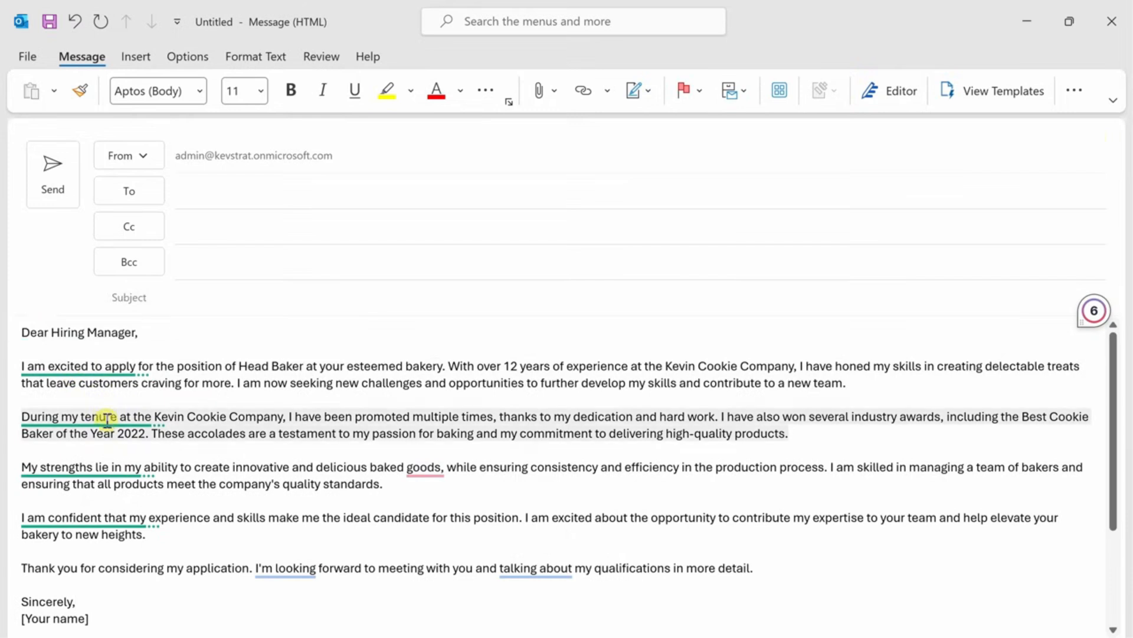
pyautogui.moveTo(110, 420)
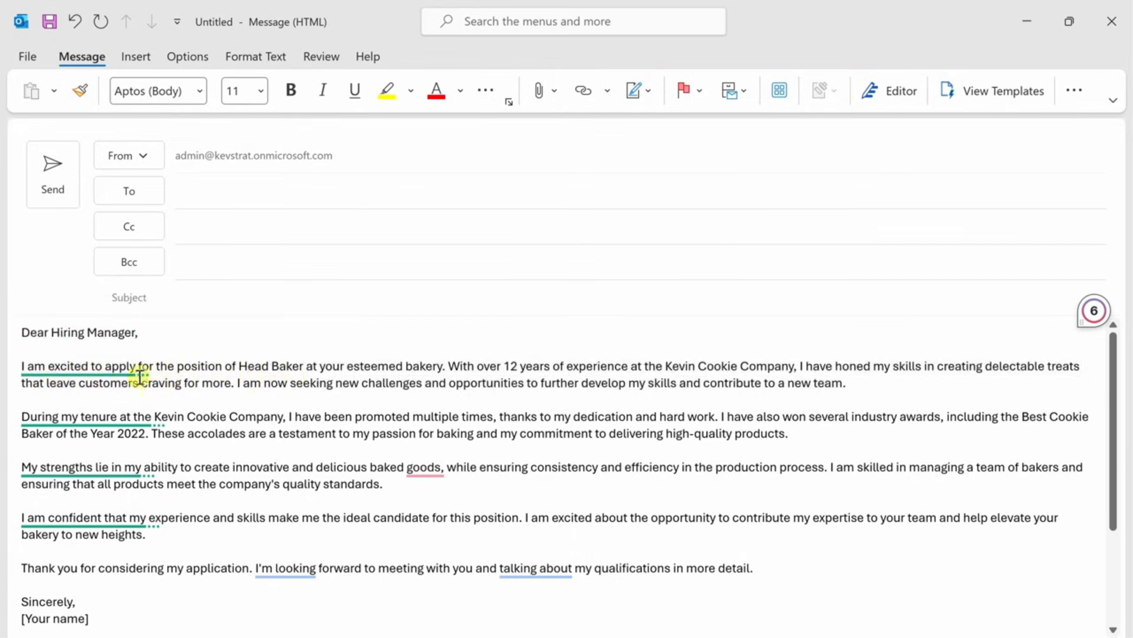
pyautogui.moveTo(115, 366)
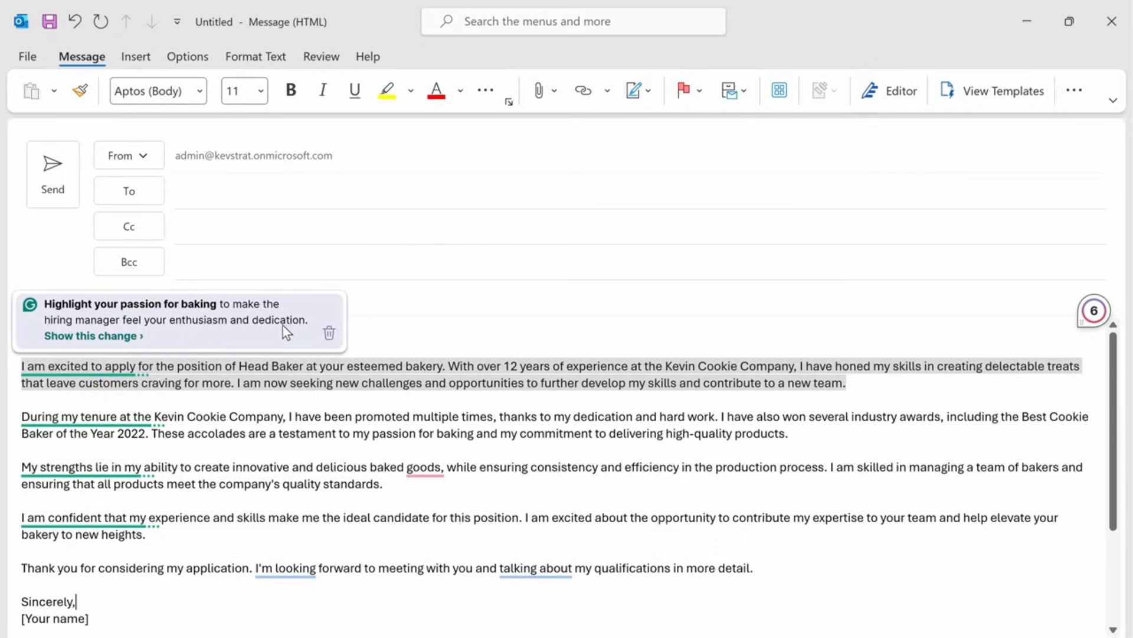
pyautogui.click(98, 337)
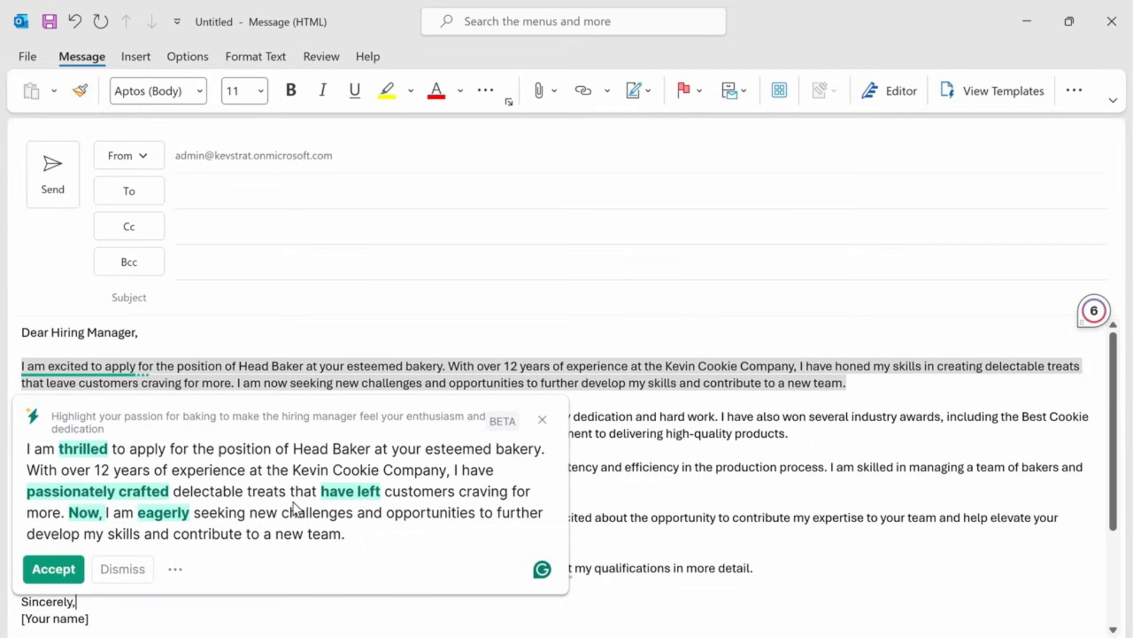
pyautogui.click(53, 569)
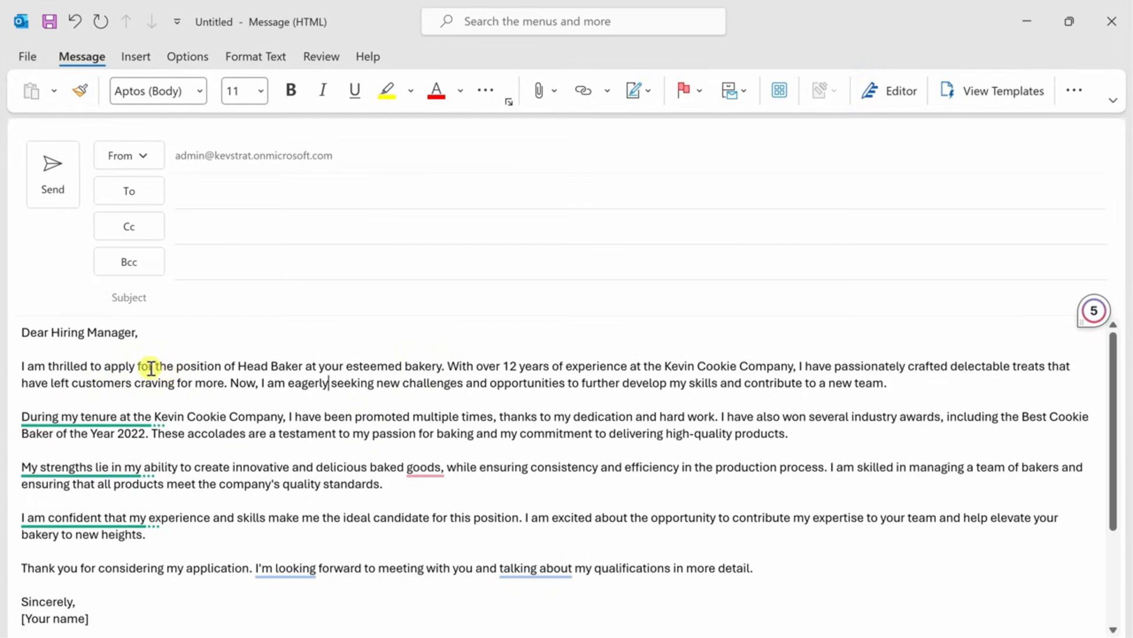
pyautogui.hotkey('ctrl', 'z')
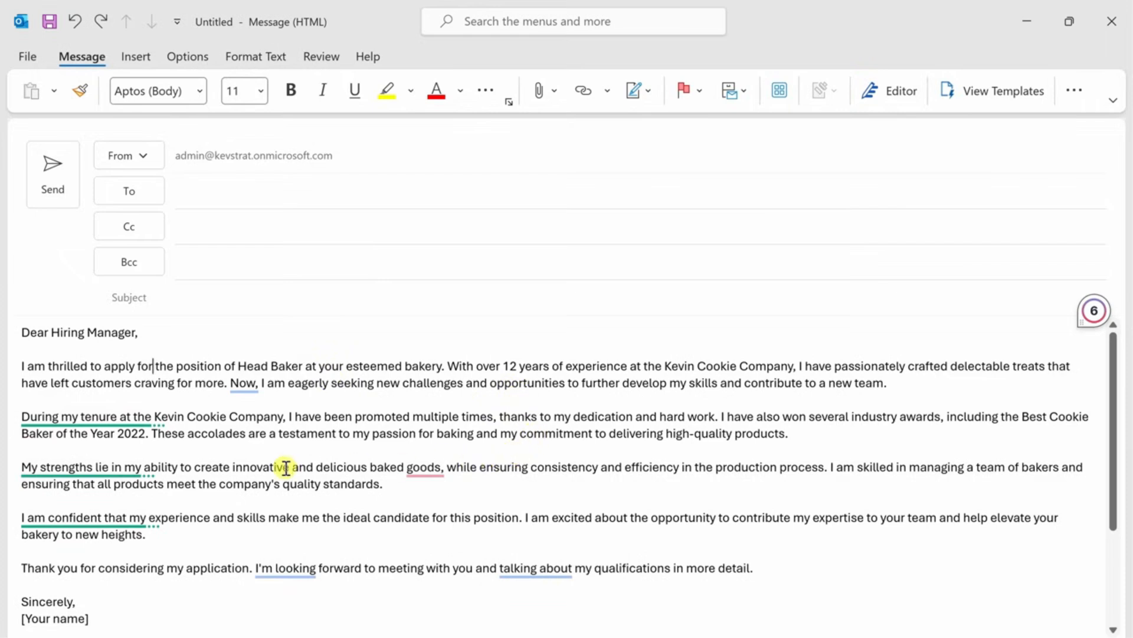
# - Select the whole letter and examine Grammarly's full list of prompts, including apps, rewrite, school and tone options
pyautogui.hotkey('ctrl', 'a')
pyautogui.scroll(-2, 378, 401)
pyautogui.scroll(2, 419, 467)
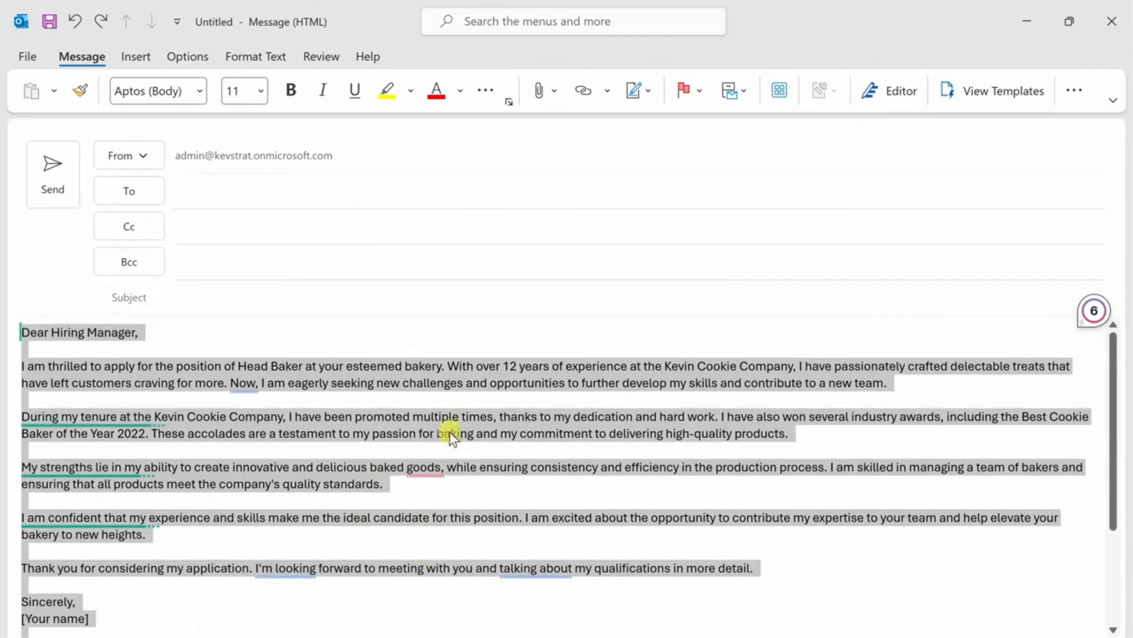
pyautogui.moveTo(1082, 324)
pyautogui.click(1070, 313)
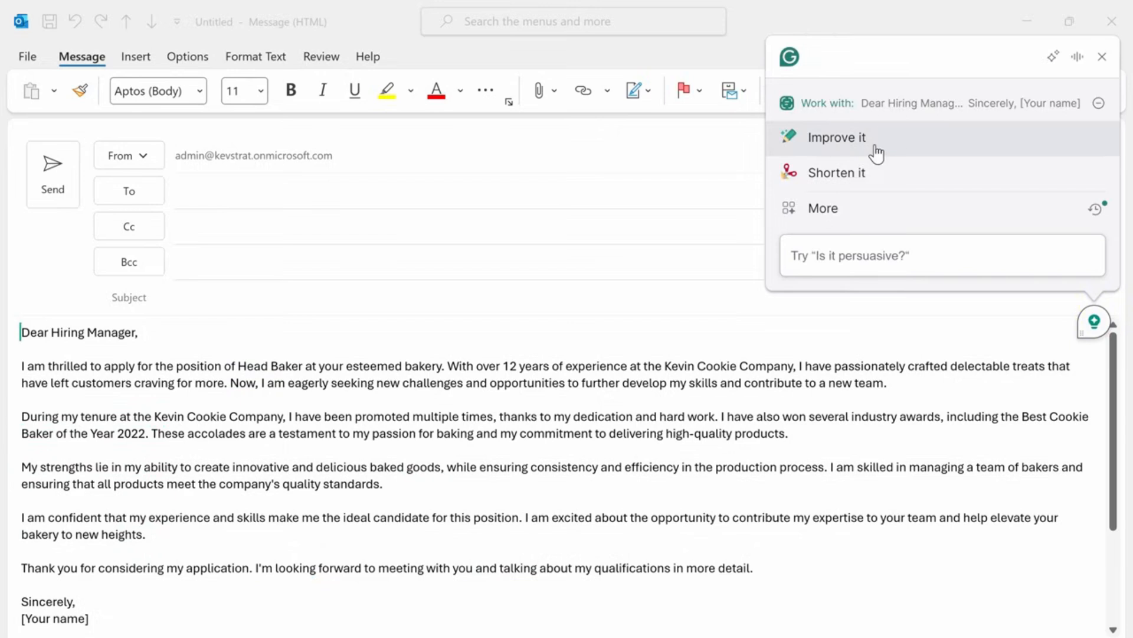
pyautogui.click(838, 220)
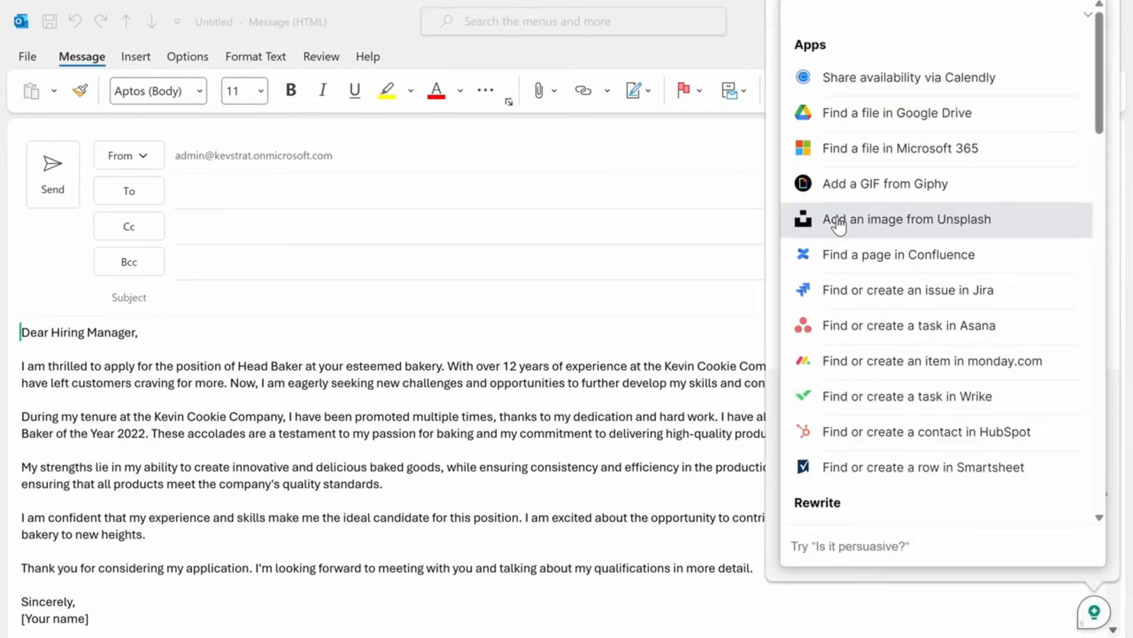
pyautogui.scroll(-8, 838, 224)
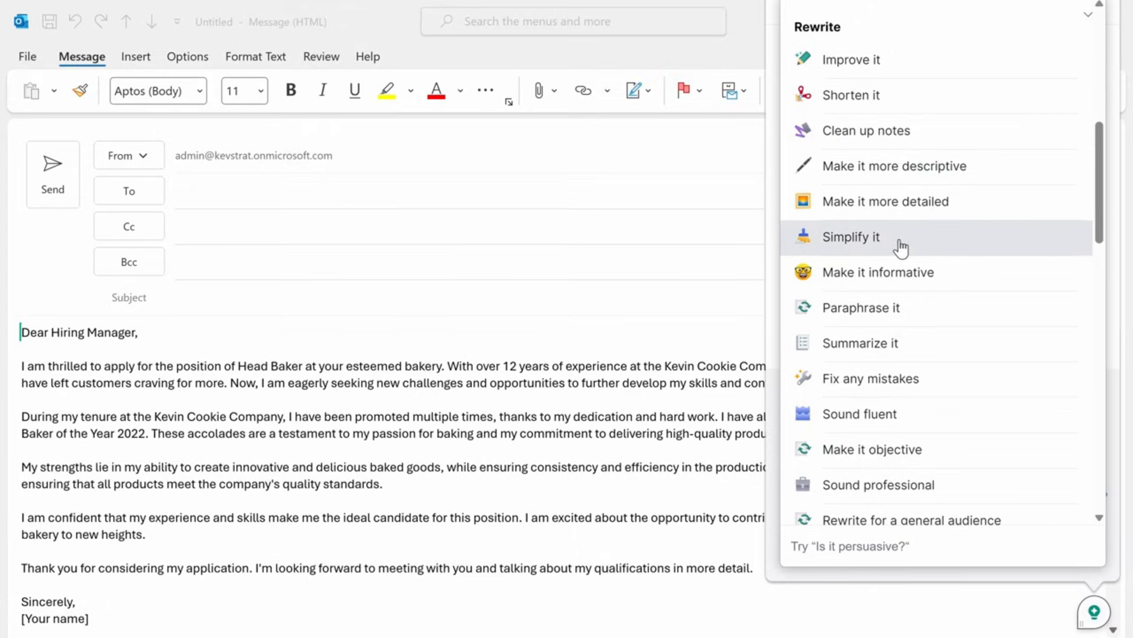
pyautogui.scroll(-4, 901, 245)
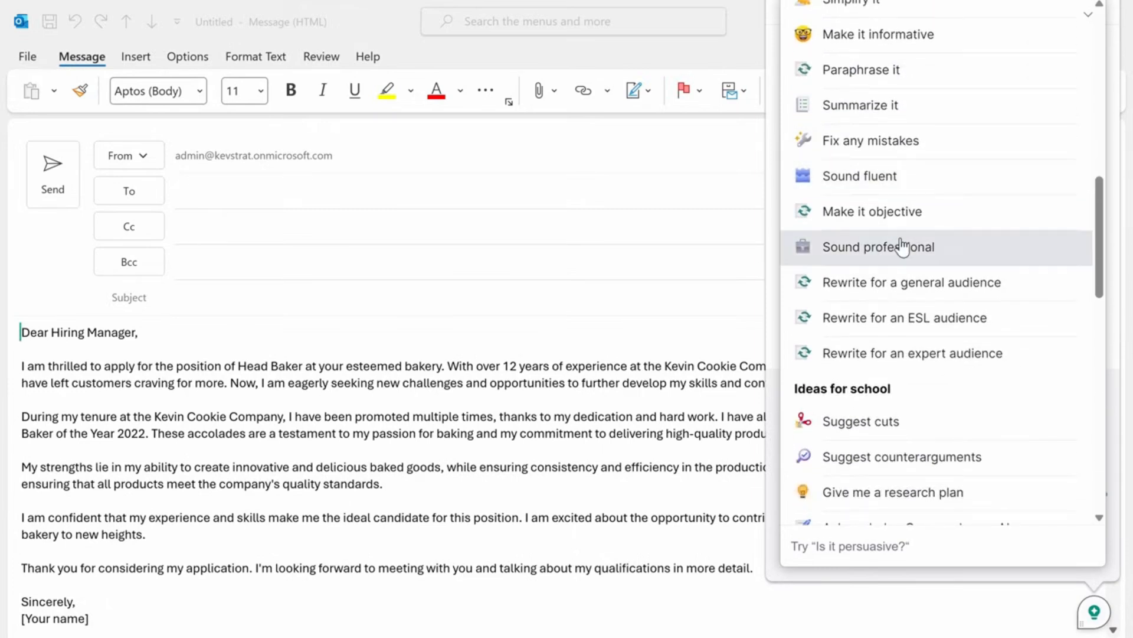
pyautogui.scroll(-7, 900, 245)
pyautogui.scroll(-7, 1020, 242)
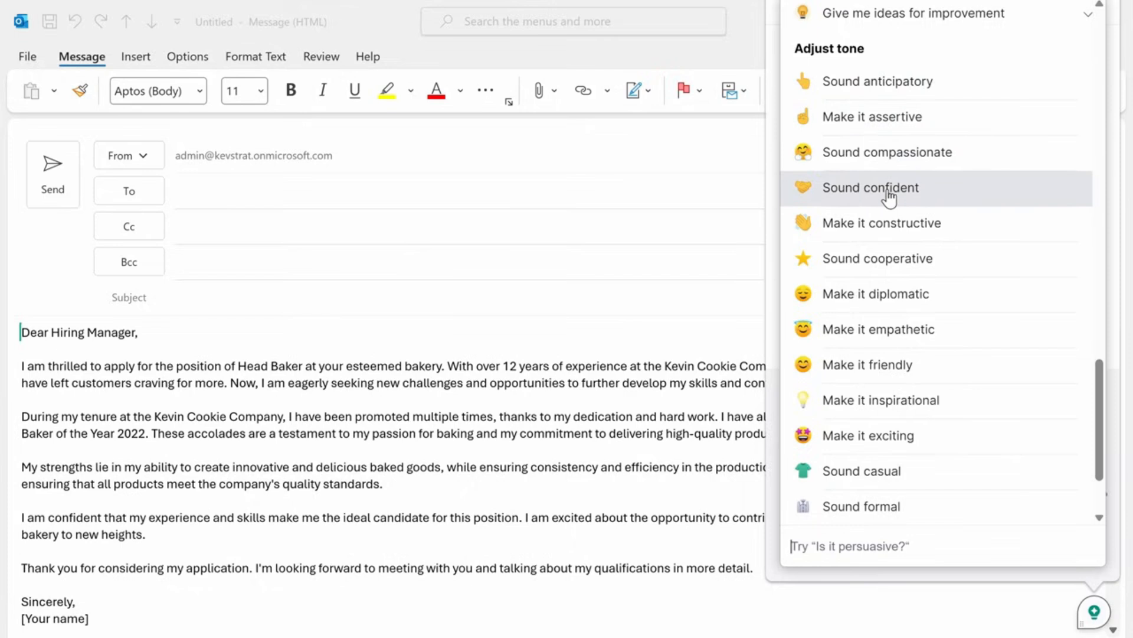
pyautogui.scroll(-2, 889, 196)
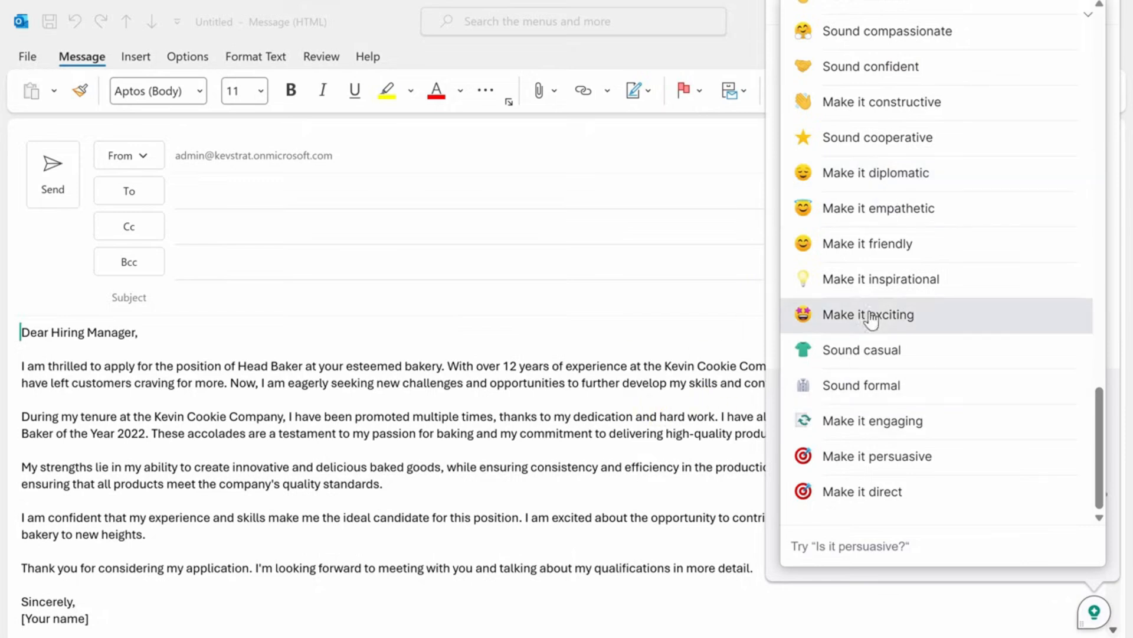
pyautogui.scroll(1, 938, 407)
pyautogui.scroll(4, 939, 413)
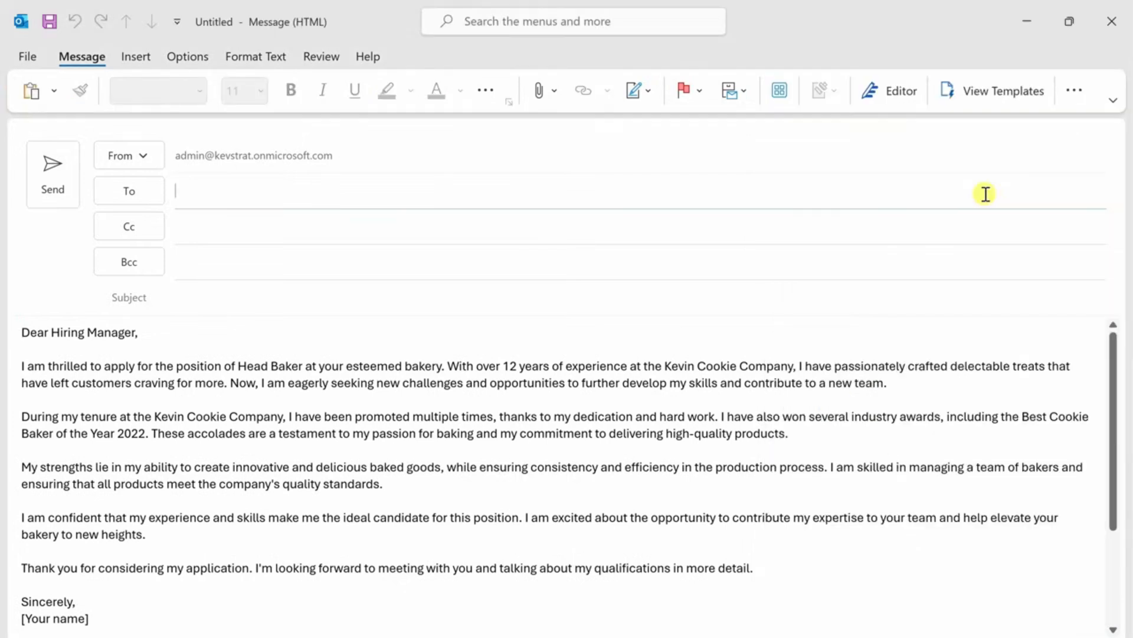
# - Add the line "You'll find my resume here:" above the sign-off and insert the resume's Google Drive link after it using Grammarly
pyautogui.click(133, 581)
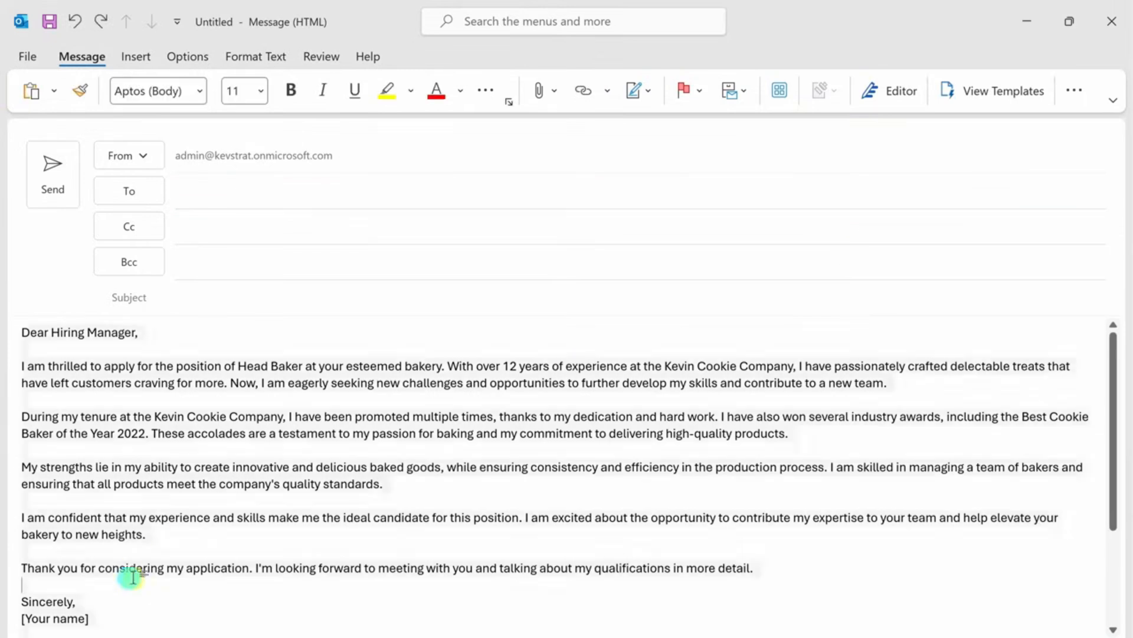
pyautogui.write('You’ll find my resume here:')
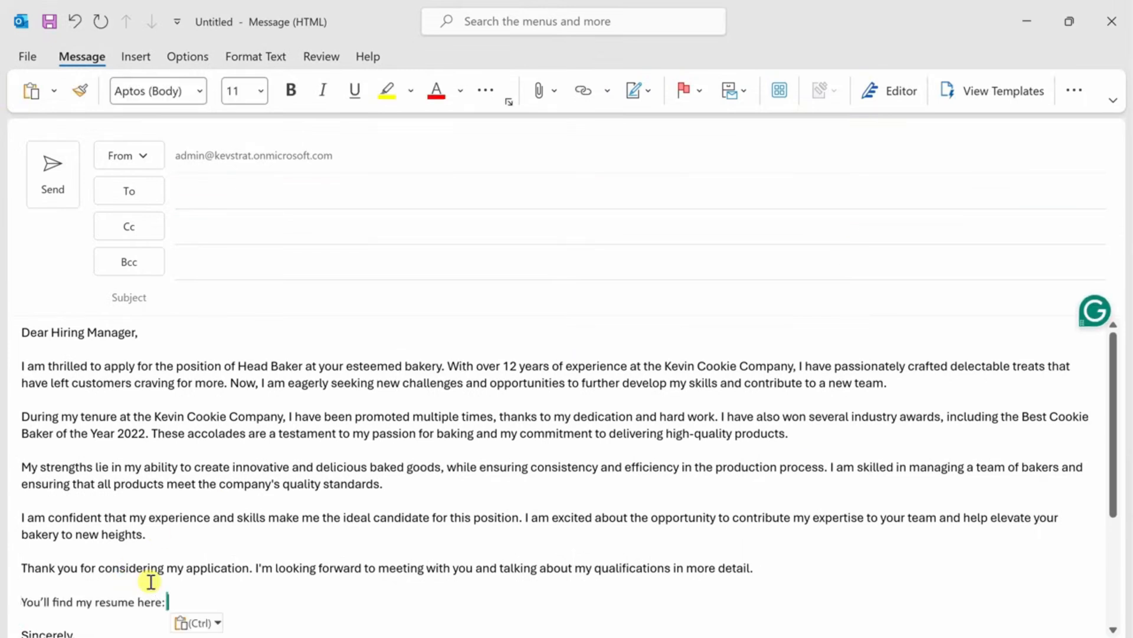
pyautogui.scroll(-1, 175, 564)
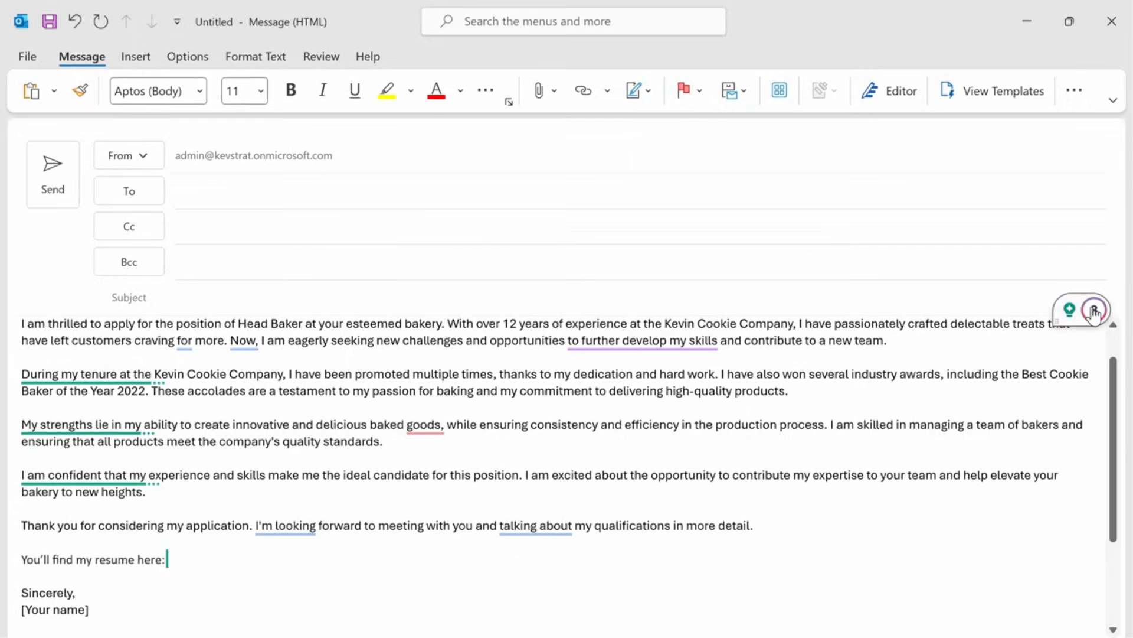
pyautogui.click(1068, 313)
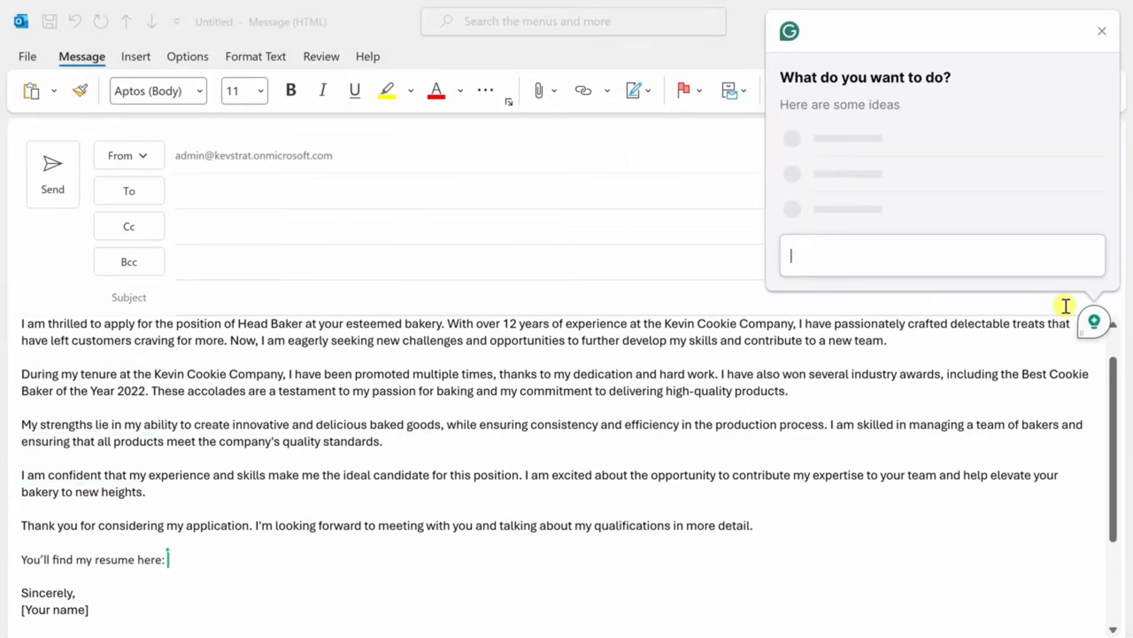
pyautogui.click(839, 213)
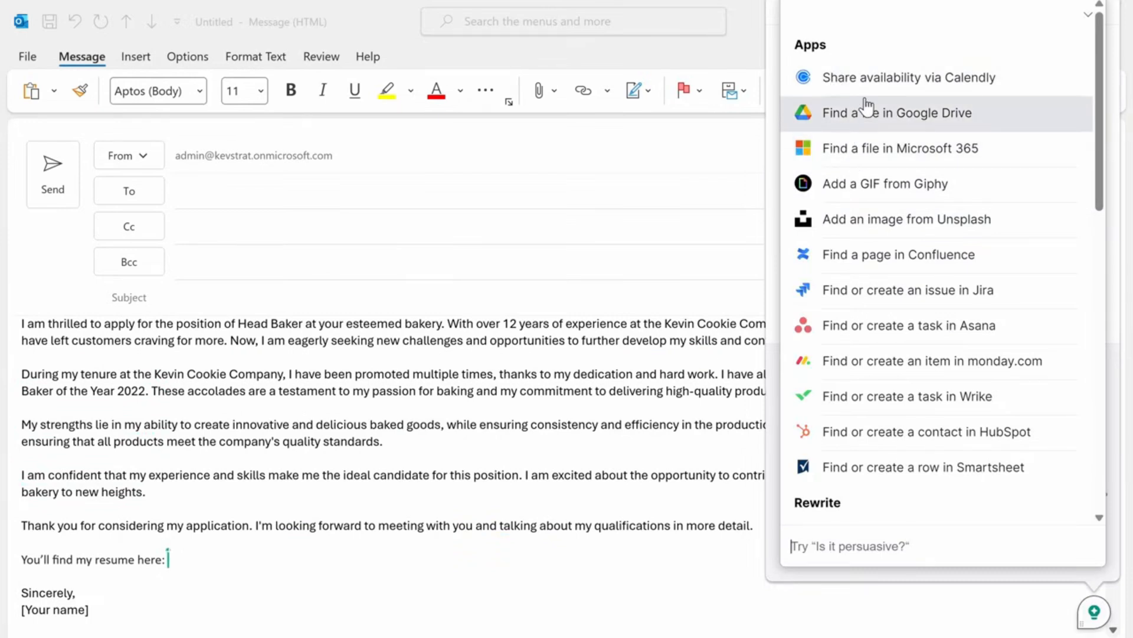
# - Add the line "Feel free to schedule time with me to chat" and insert a Calendly 30 Minute Meeting link with the text "here"
pyautogui.hotkey('ctrl', 'v')
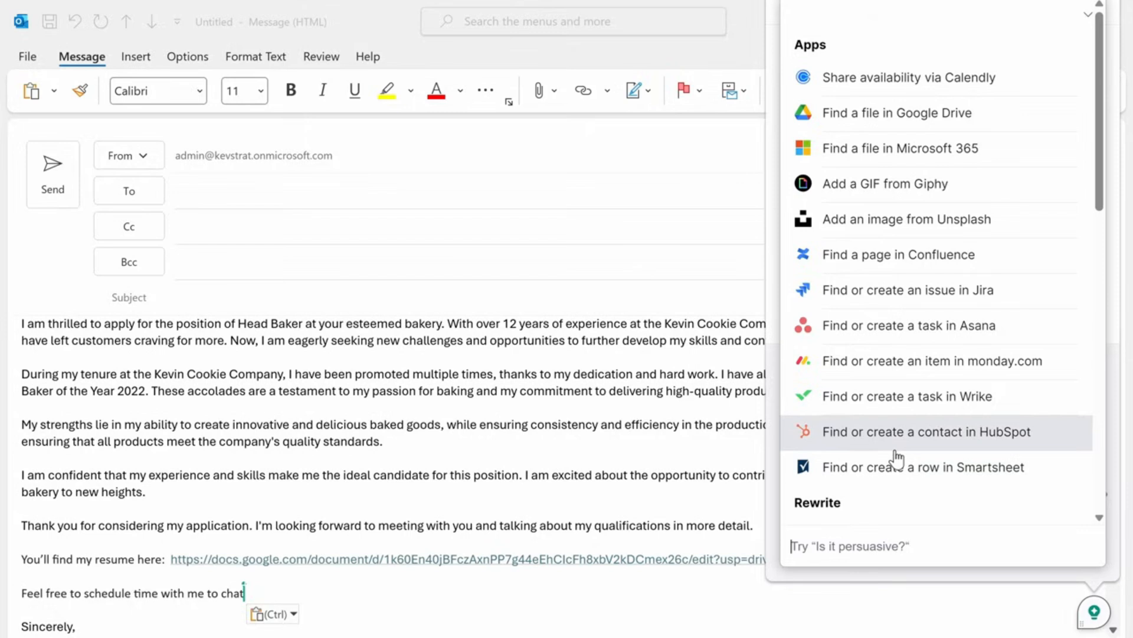
pyautogui.click(933, 93)
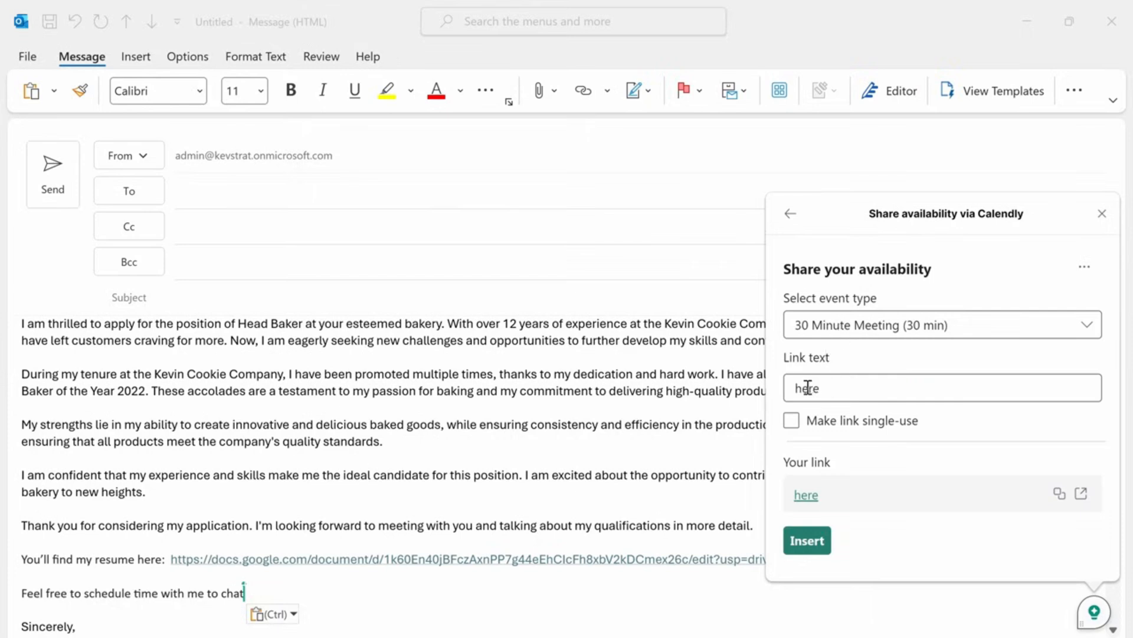
pyautogui.click(807, 540)
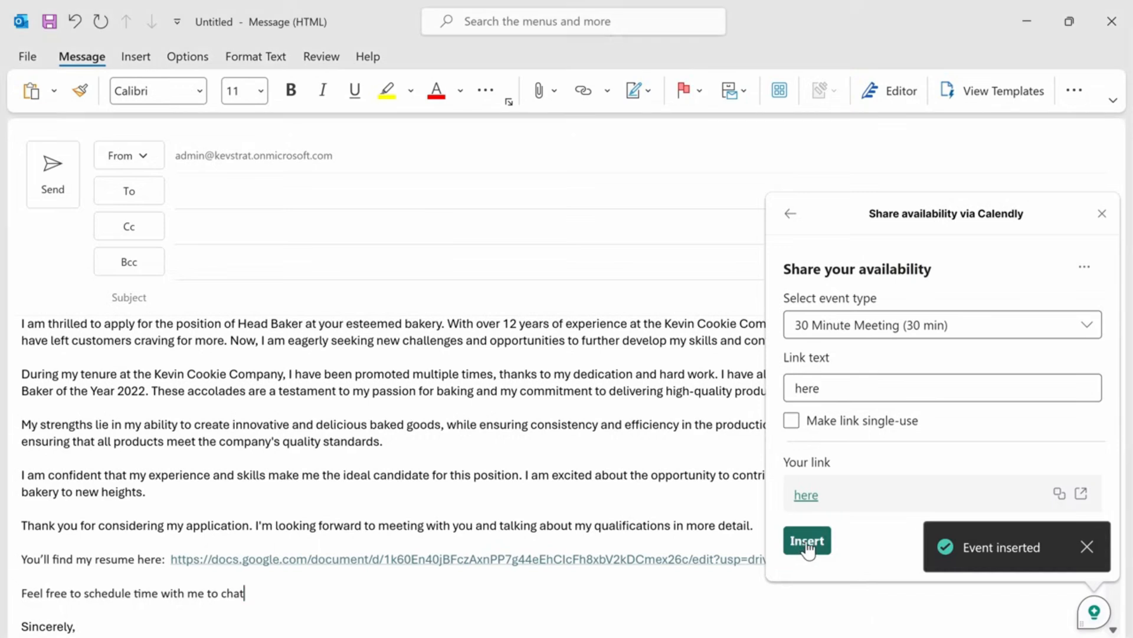
# - Separate "chat" from the "here" link with a space and end the scheduling sentence with a period
pyautogui.doubleClick(233, 595)
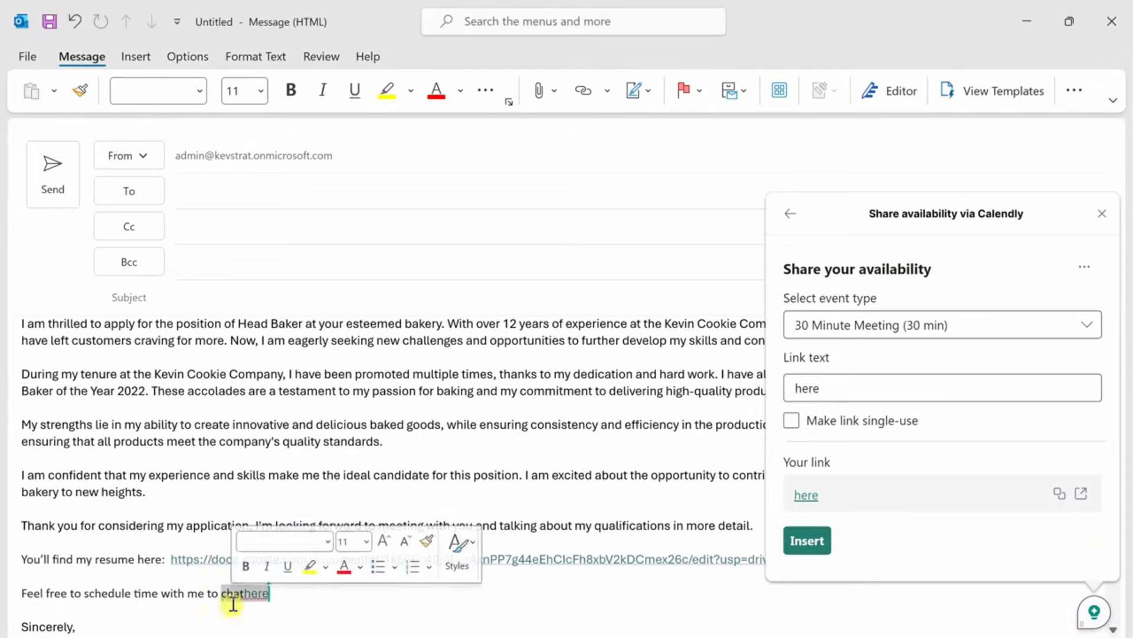
pyautogui.press('Right')
pyautogui.press('Right')
pyautogui.press('Right')
pyautogui.press('Right')
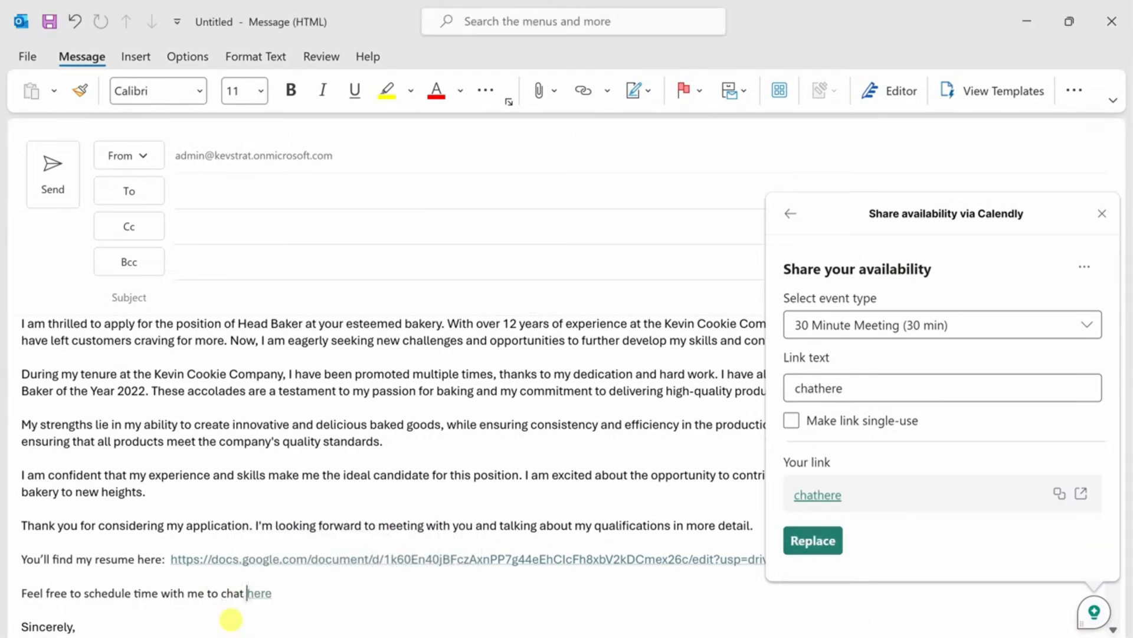
pyautogui.press('End')
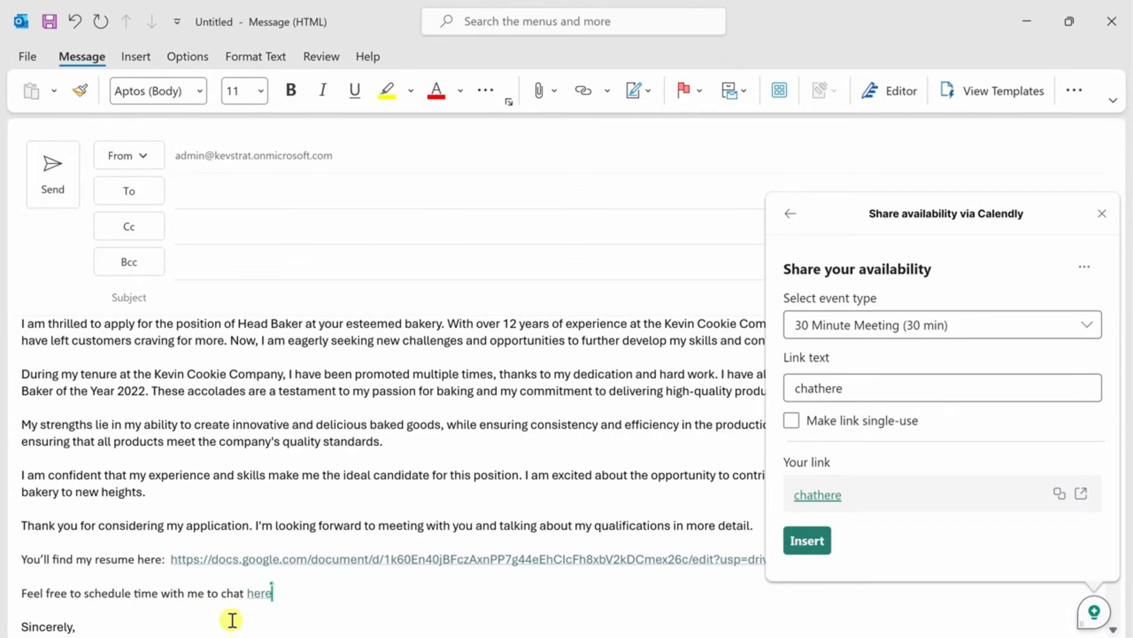
pyautogui.write('.')
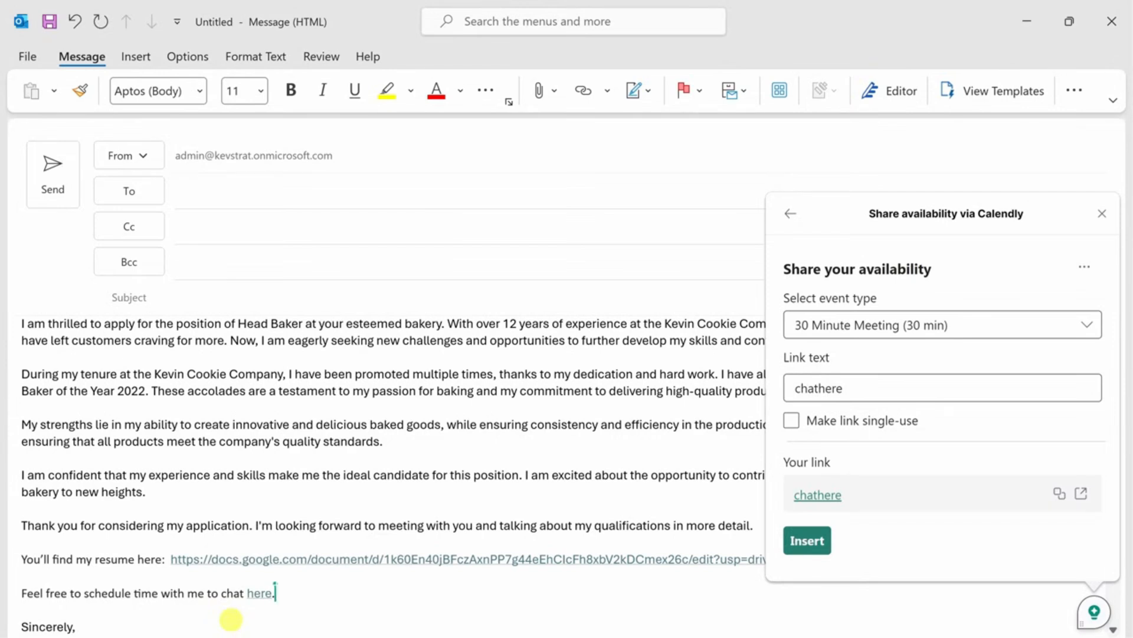